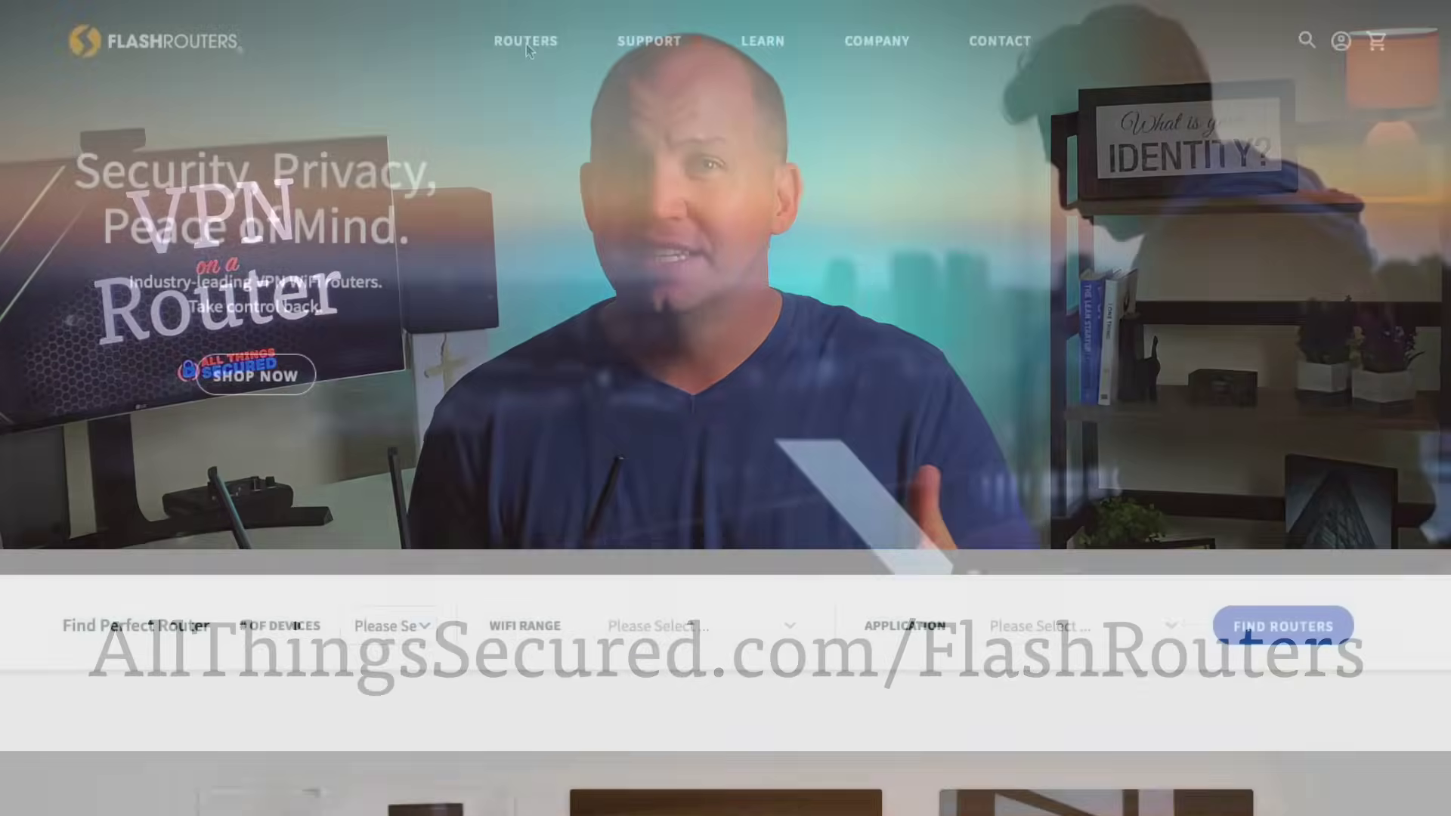
# Open SHOP ALL under Wireless & VPN Routers on FlashRouters and browse the product grid
pyautogui.moveTo(524, 49)
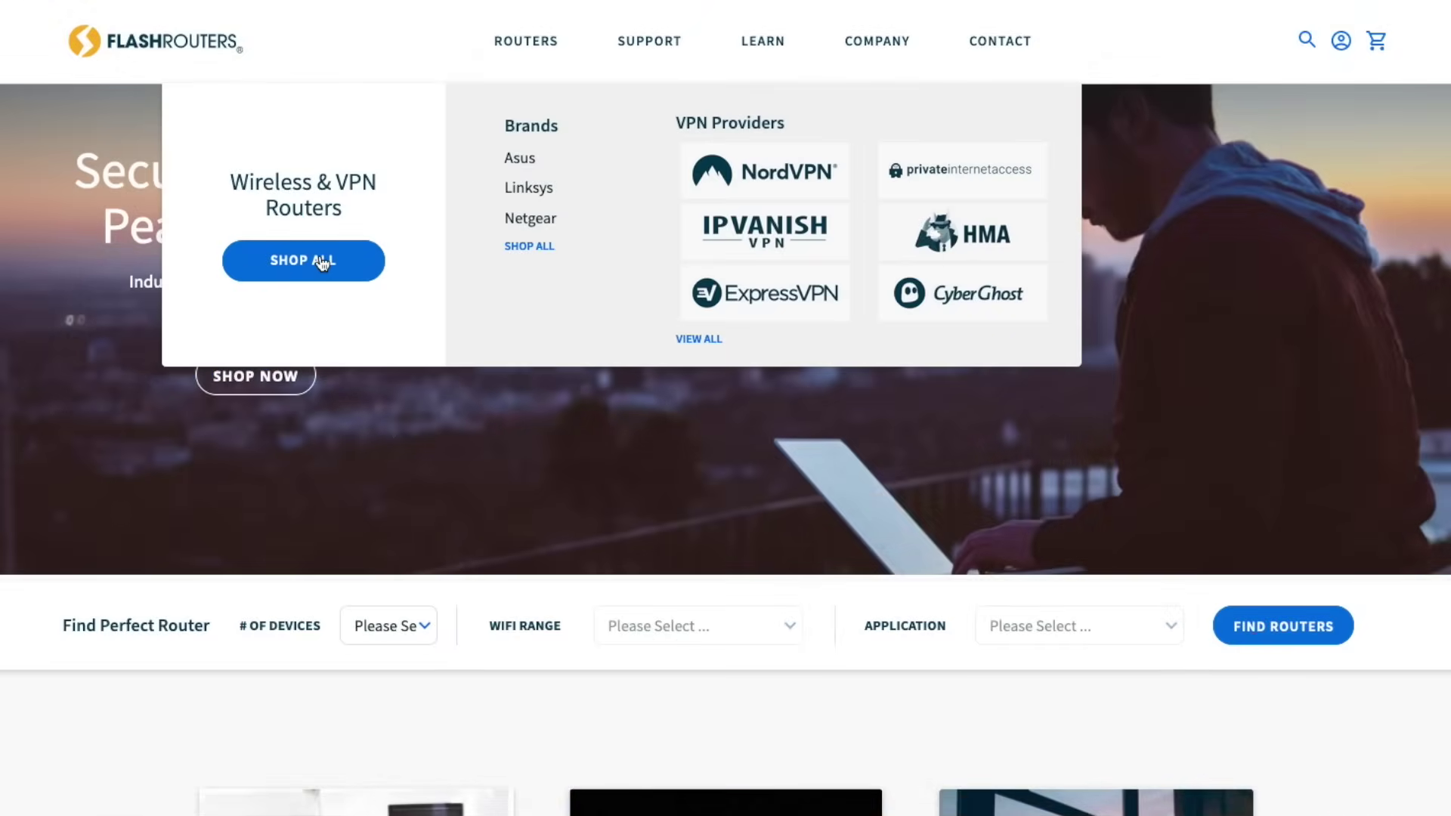
pyautogui.click(323, 262)
pyautogui.scroll(-4, 680, 370)
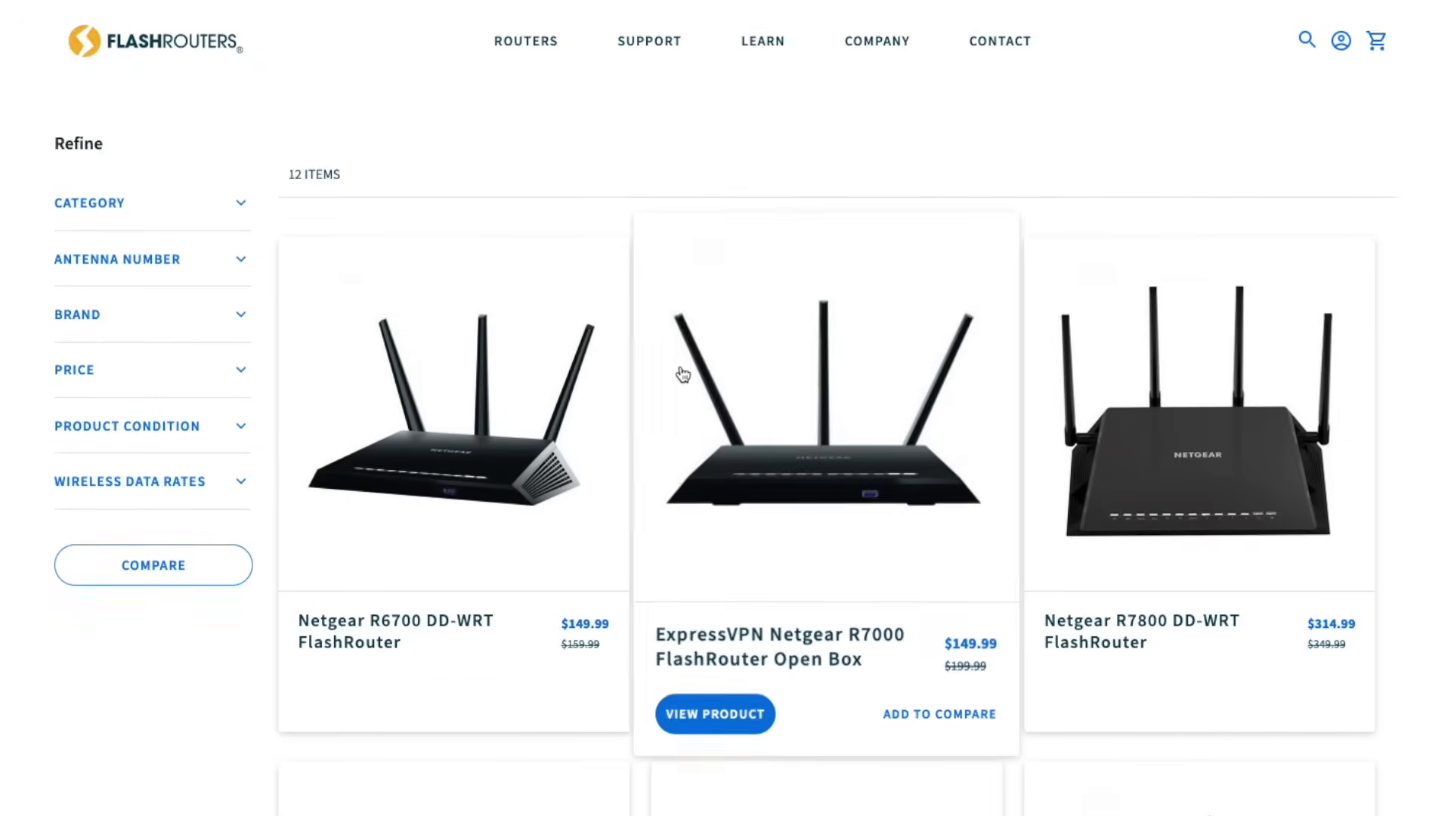
pyautogui.scroll(-3, 682, 373)
pyautogui.scroll(-3, 683, 373)
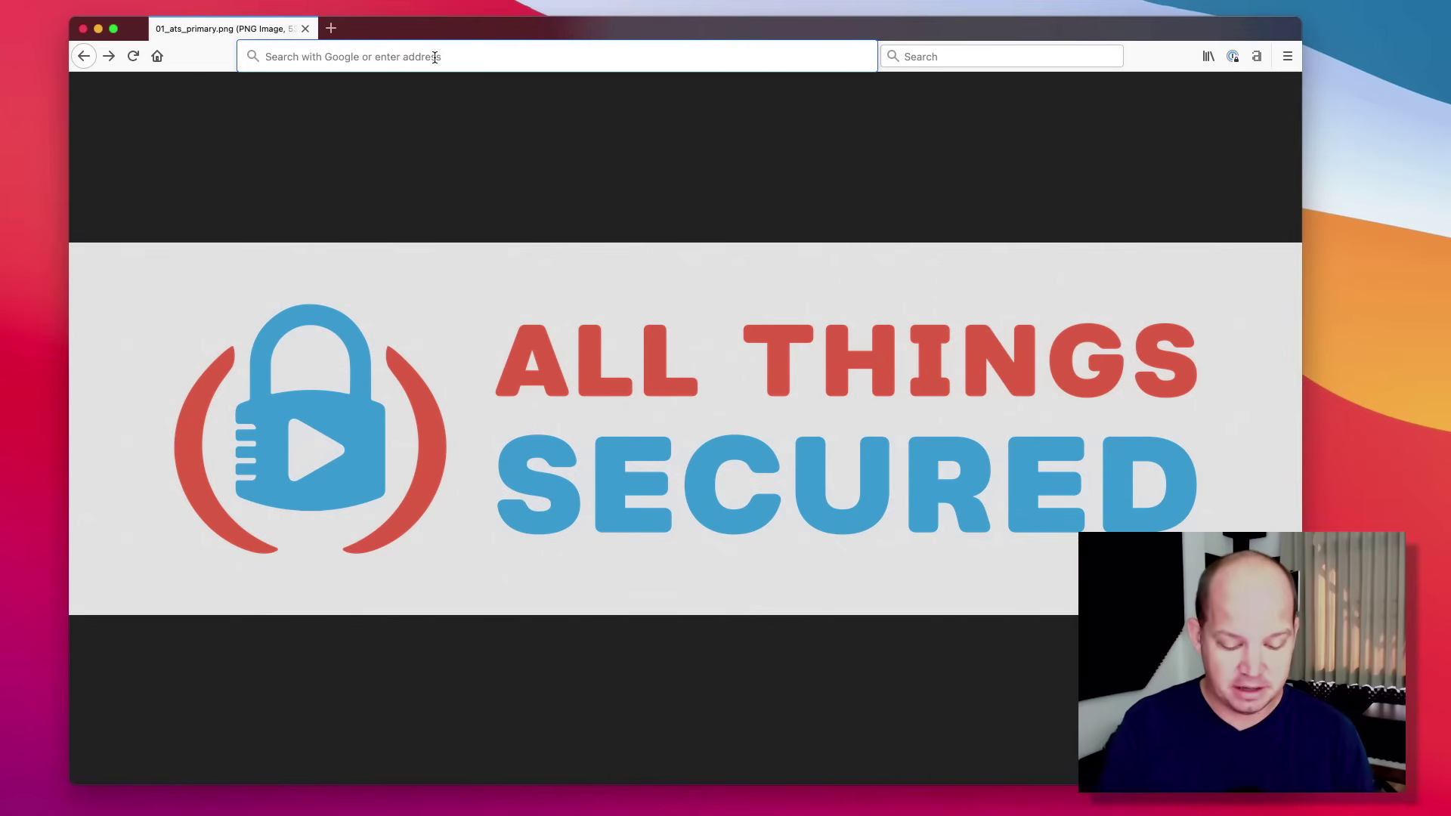
# Load router.asus.com and sign in with the router's username and password
pyautogui.write('router.asus')
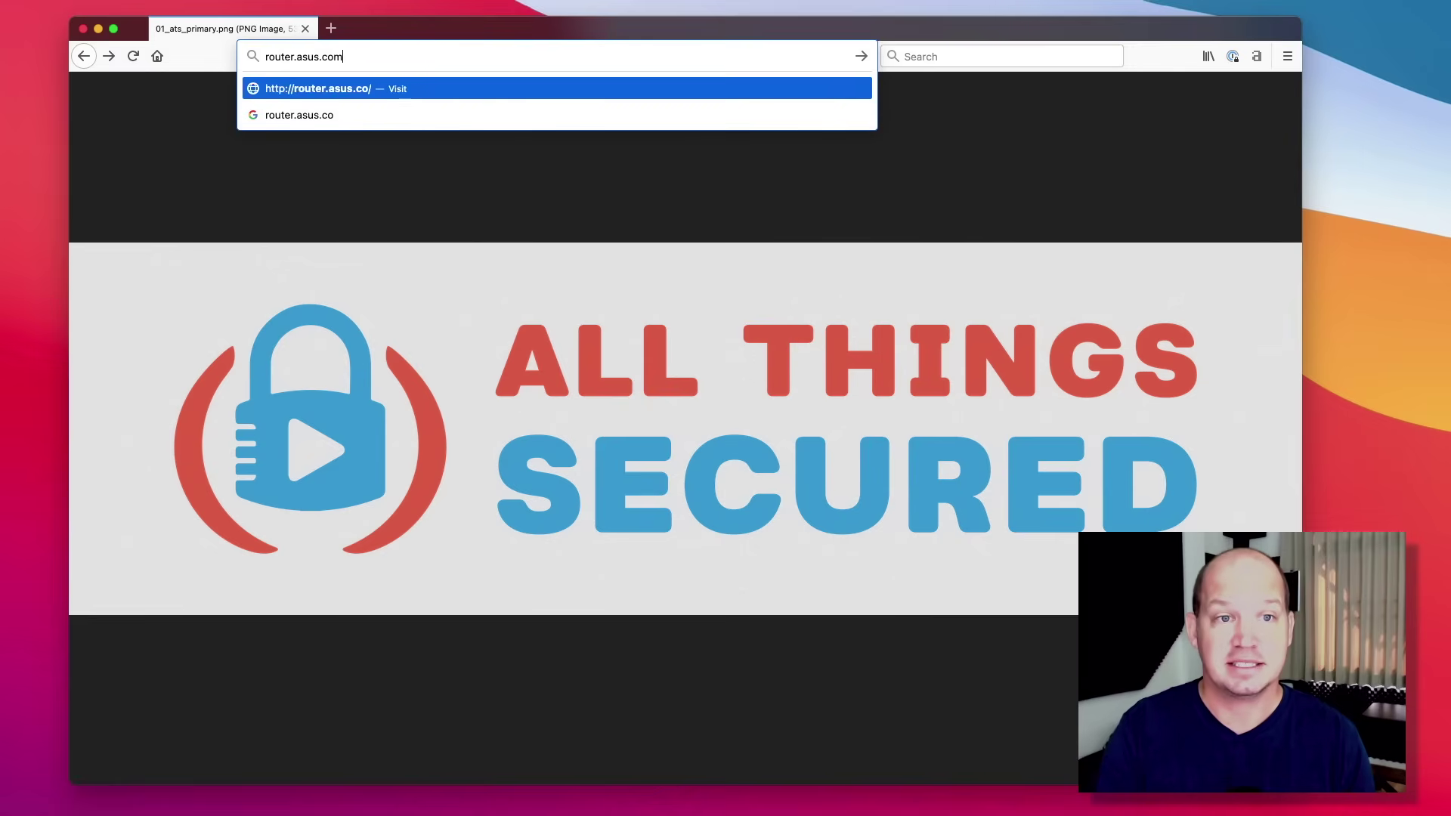
pyautogui.write('.com')
pyautogui.press('Return')
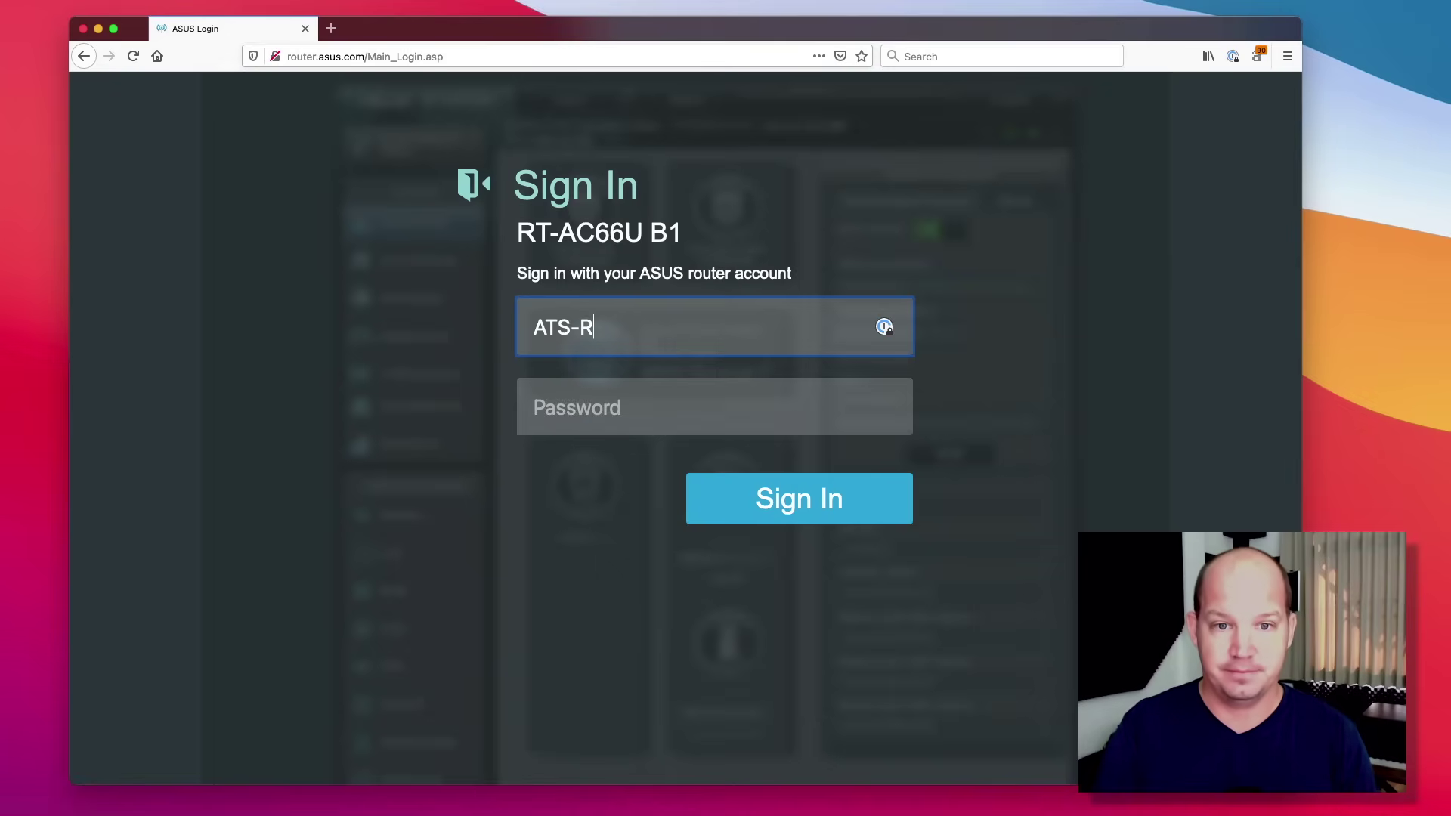
pyautogui.write('R')
pyautogui.press('Tab')
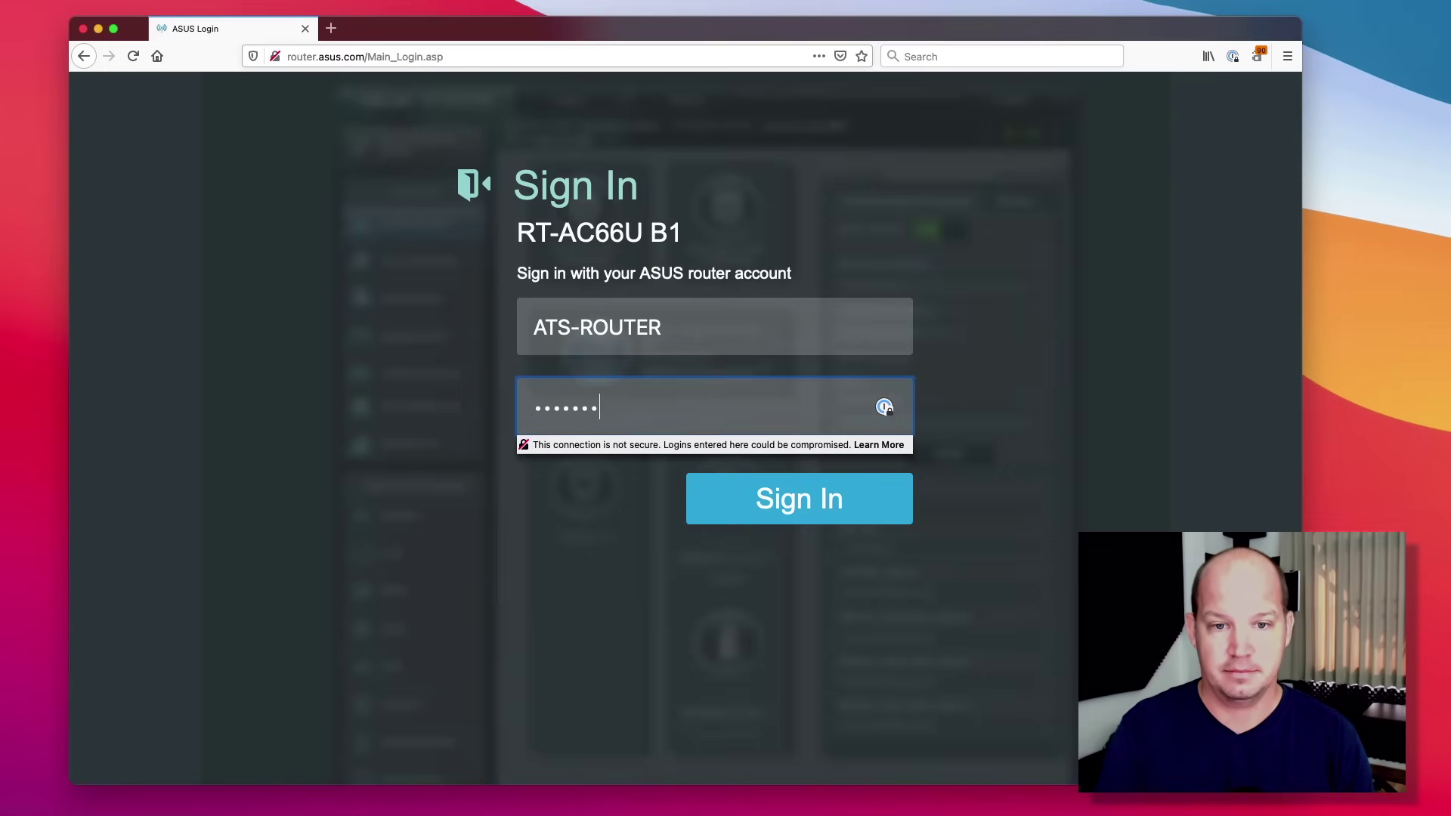
pyautogui.press('Return')
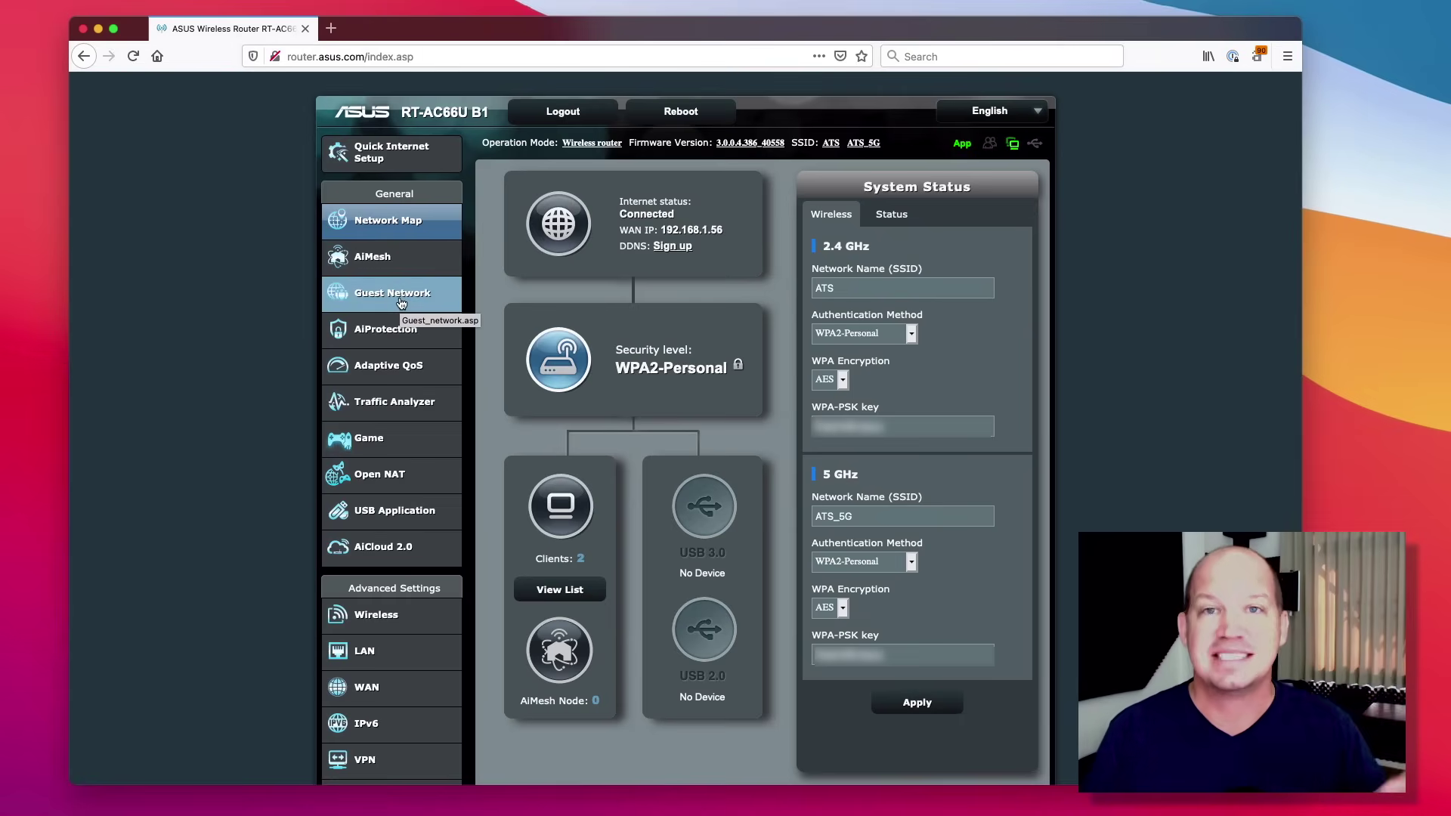
# Scroll down the Network Map sidebar toward the Advanced Settings section
pyautogui.scroll(-3, 318, 333)
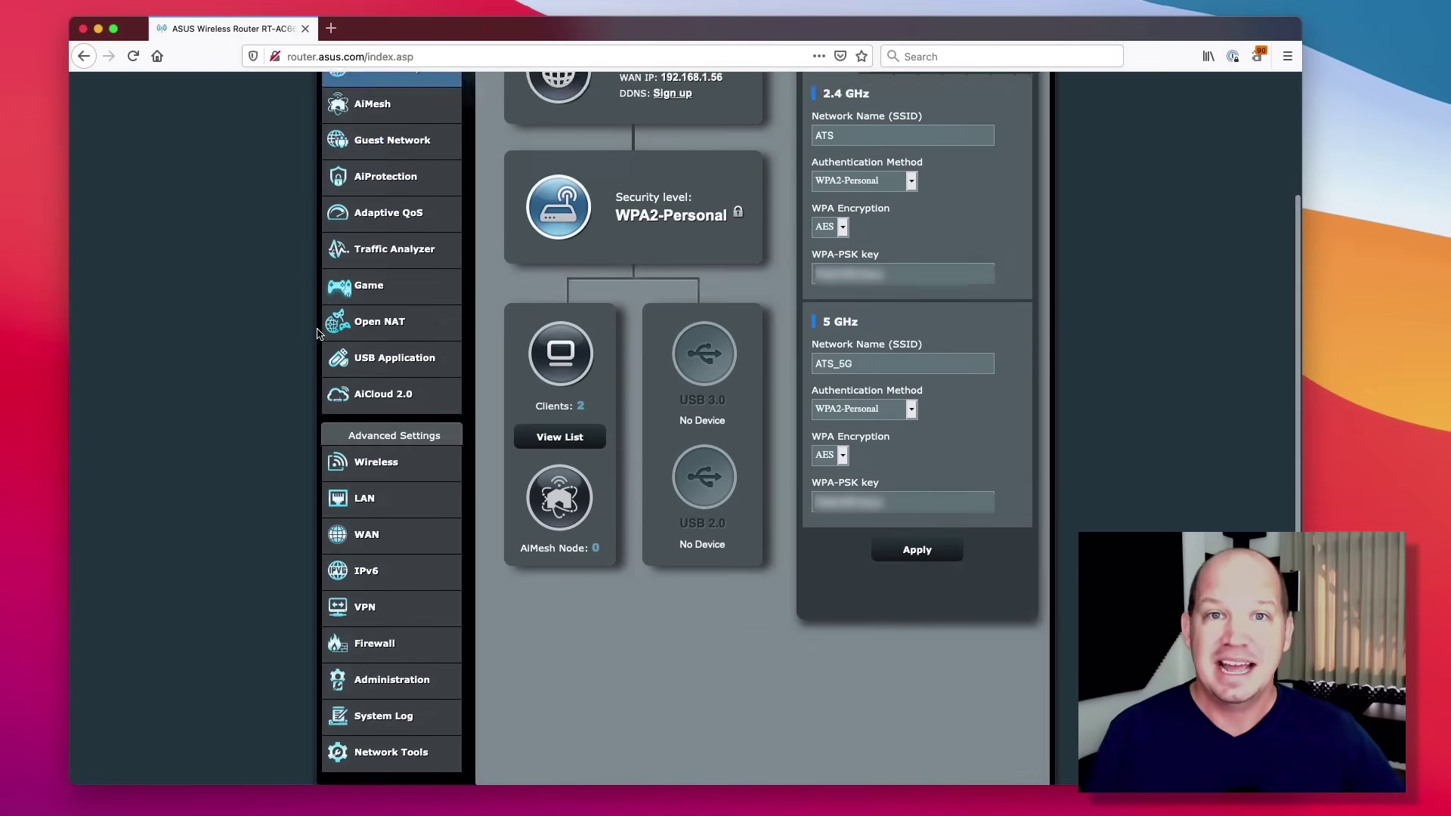
pyautogui.scroll(-1, 318, 333)
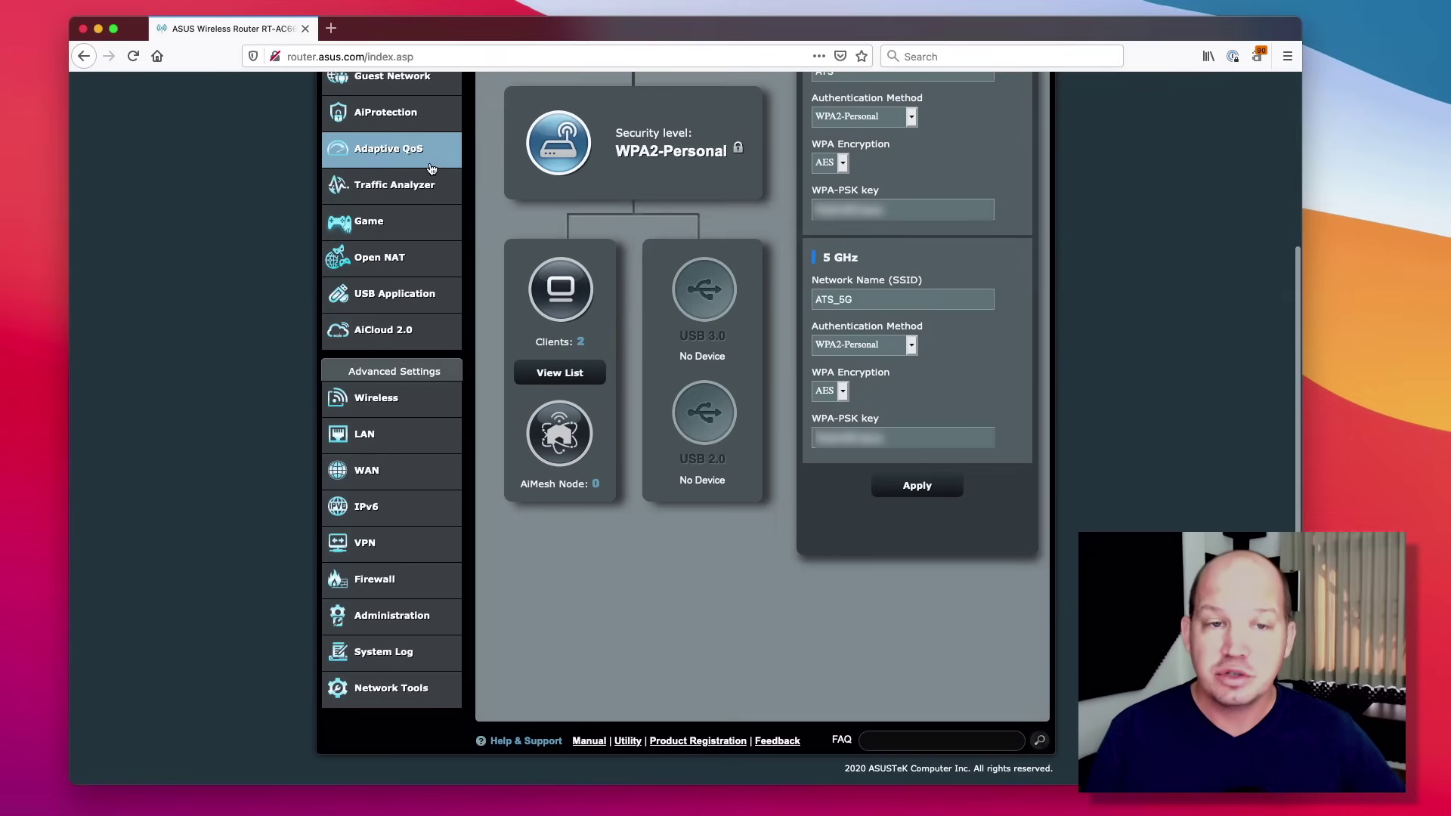
# Go to VPN, then VPN Client, and begin adding a new profile
pyautogui.click(396, 546)
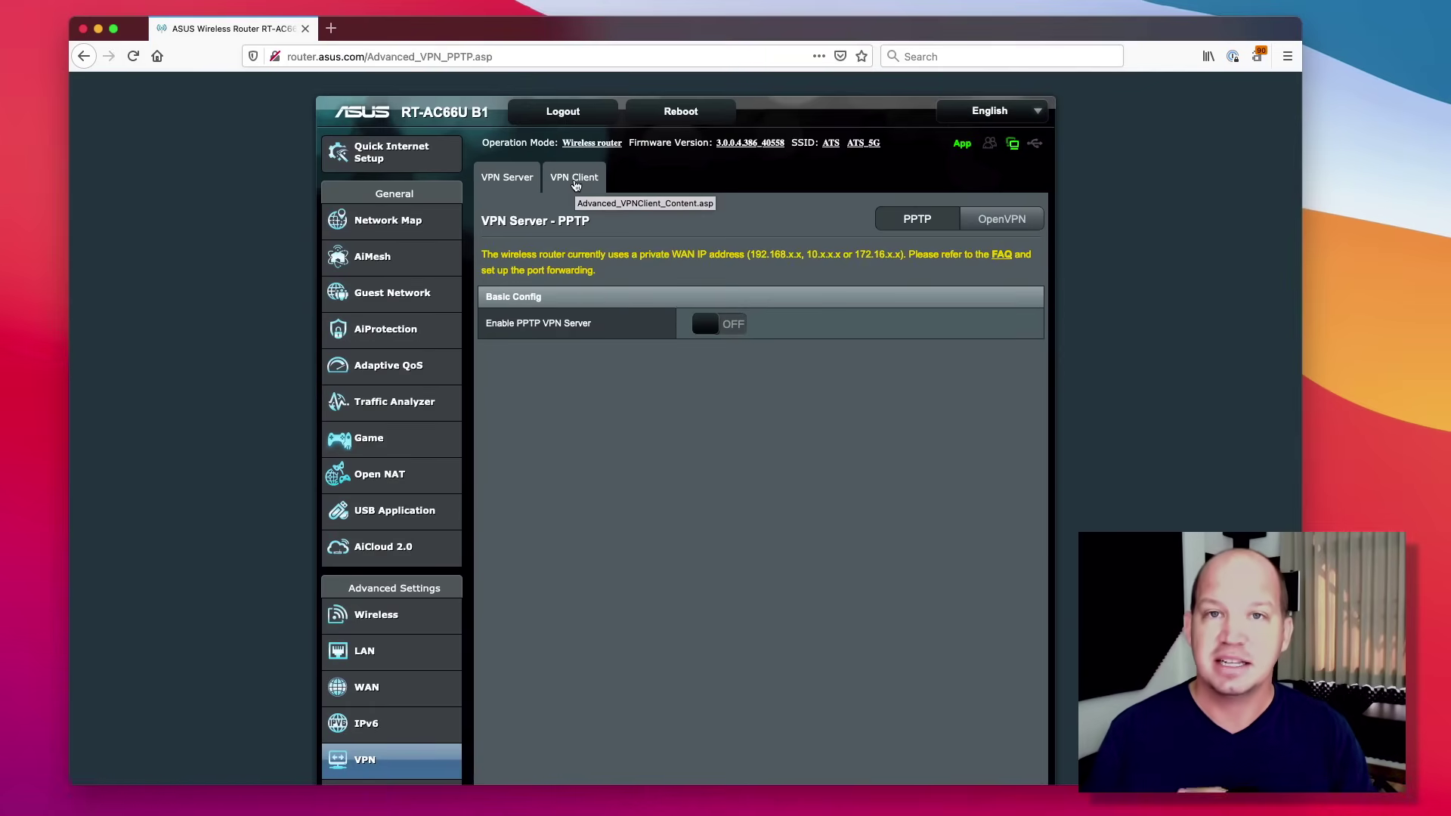
pyautogui.click(575, 181)
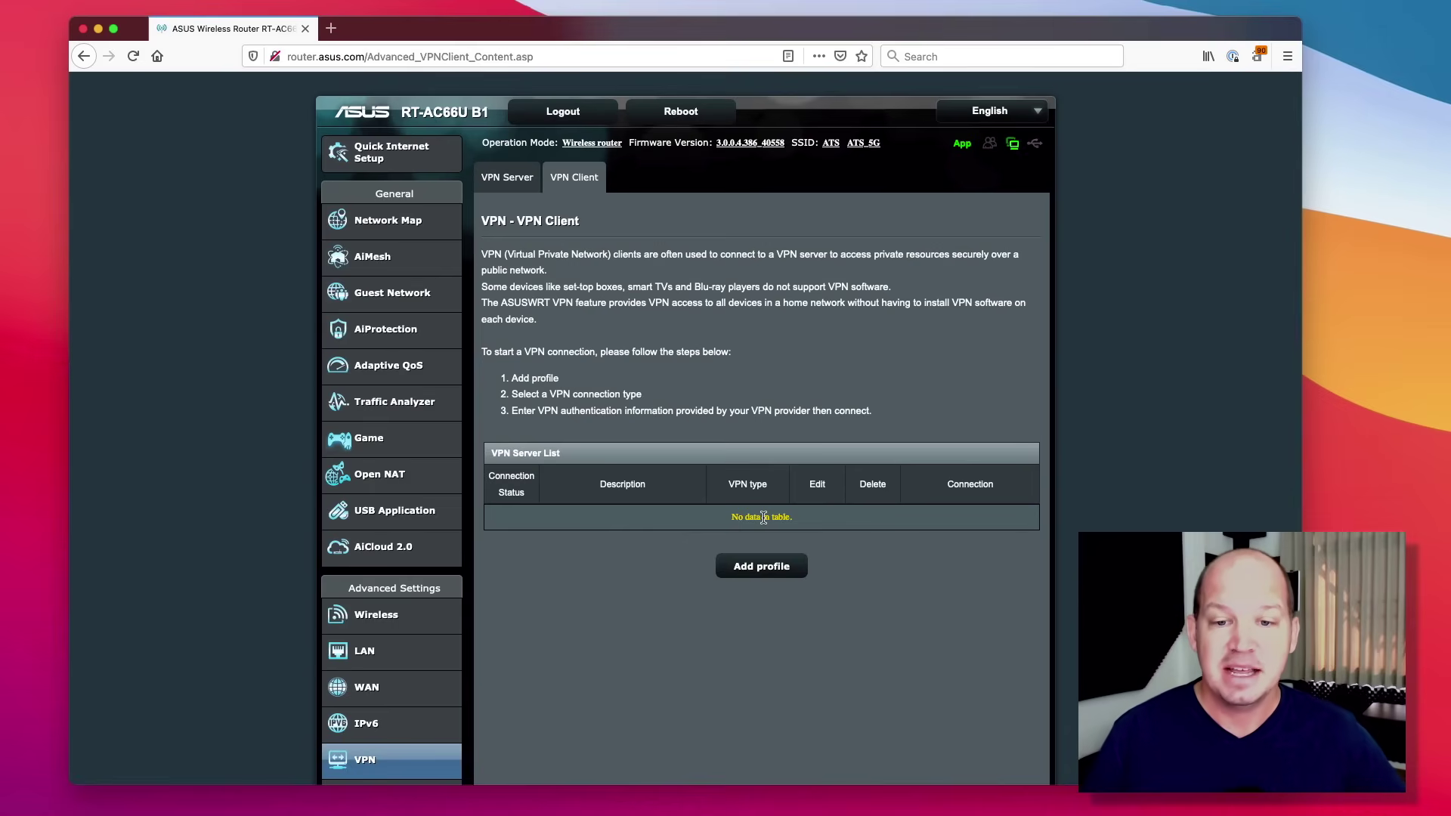
pyautogui.click(761, 567)
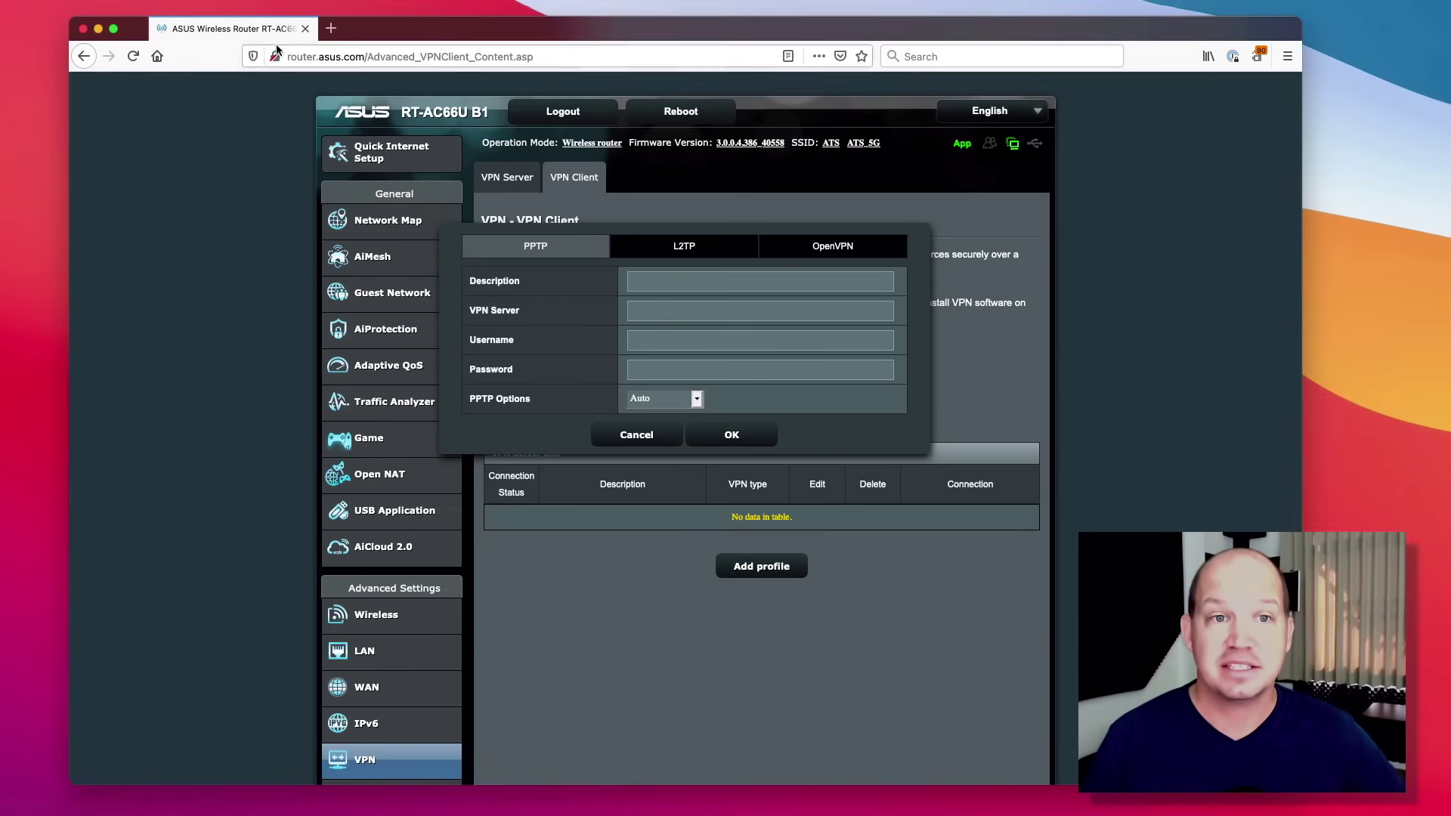
# In a new tab, go to expressvpn.com and open its Setup page
pyautogui.click(331, 30)
pyautogui.write('expressvpn.')
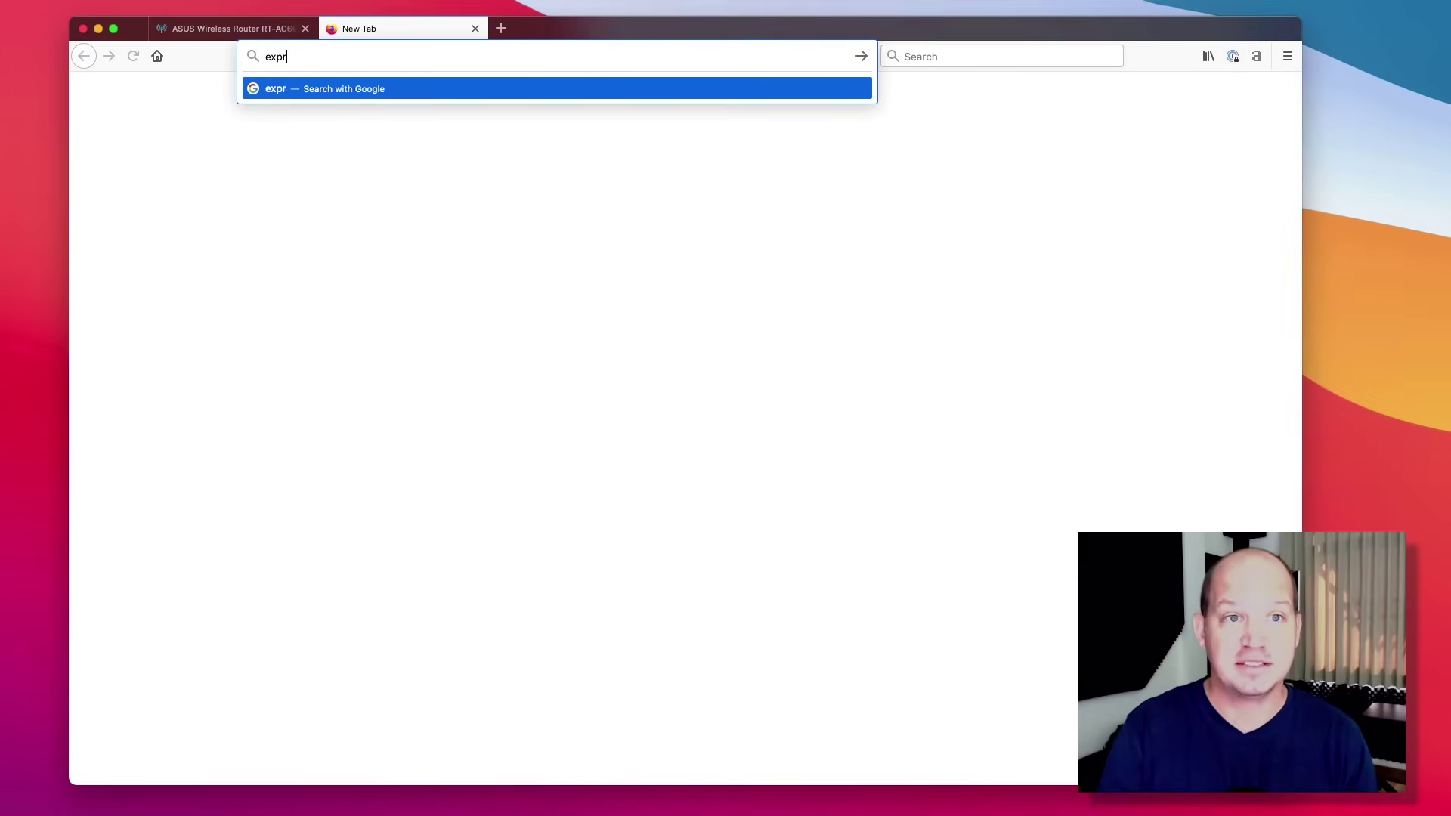
pyautogui.write('com')
pyautogui.press('Return')
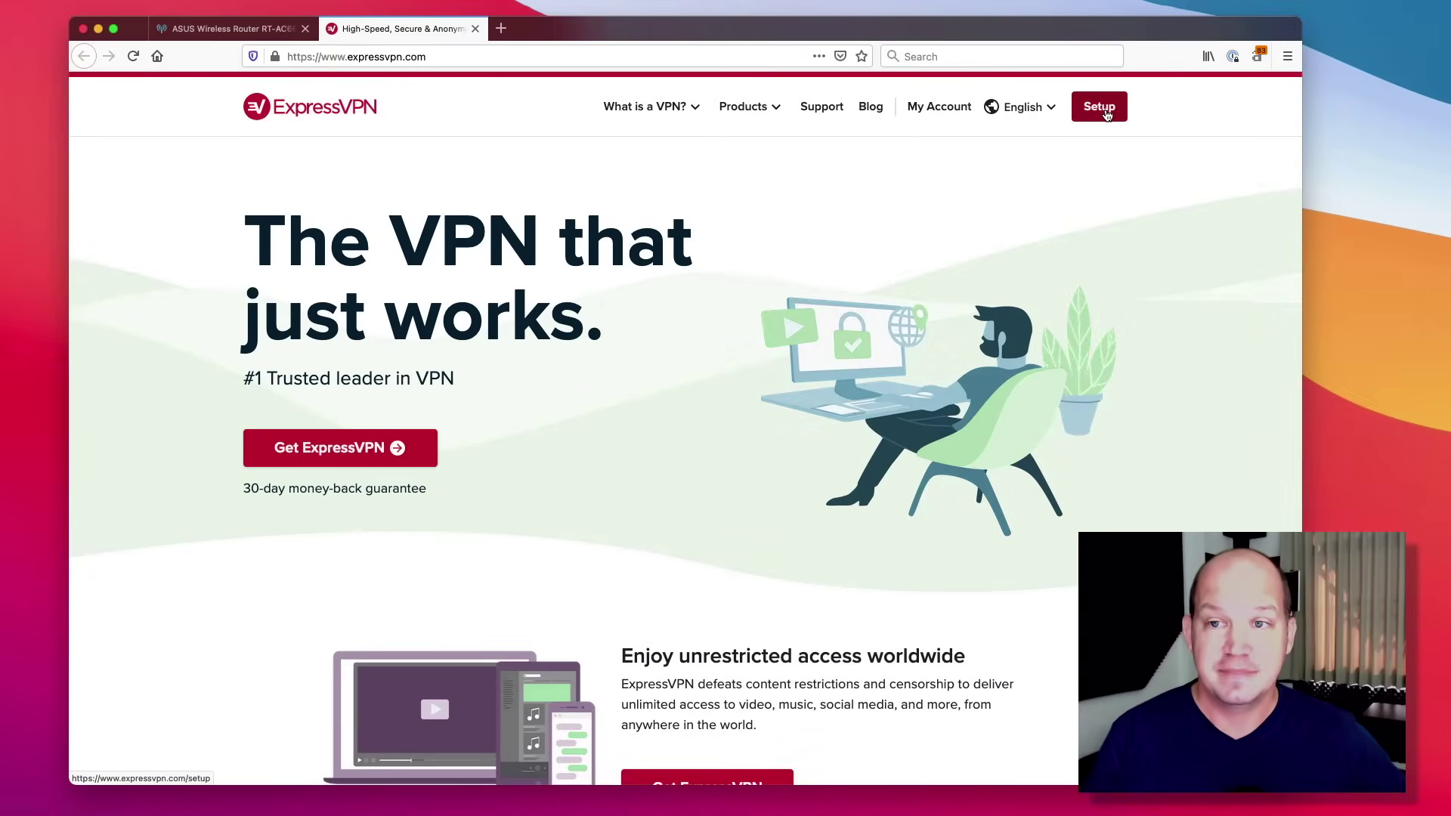
pyautogui.click(1104, 111)
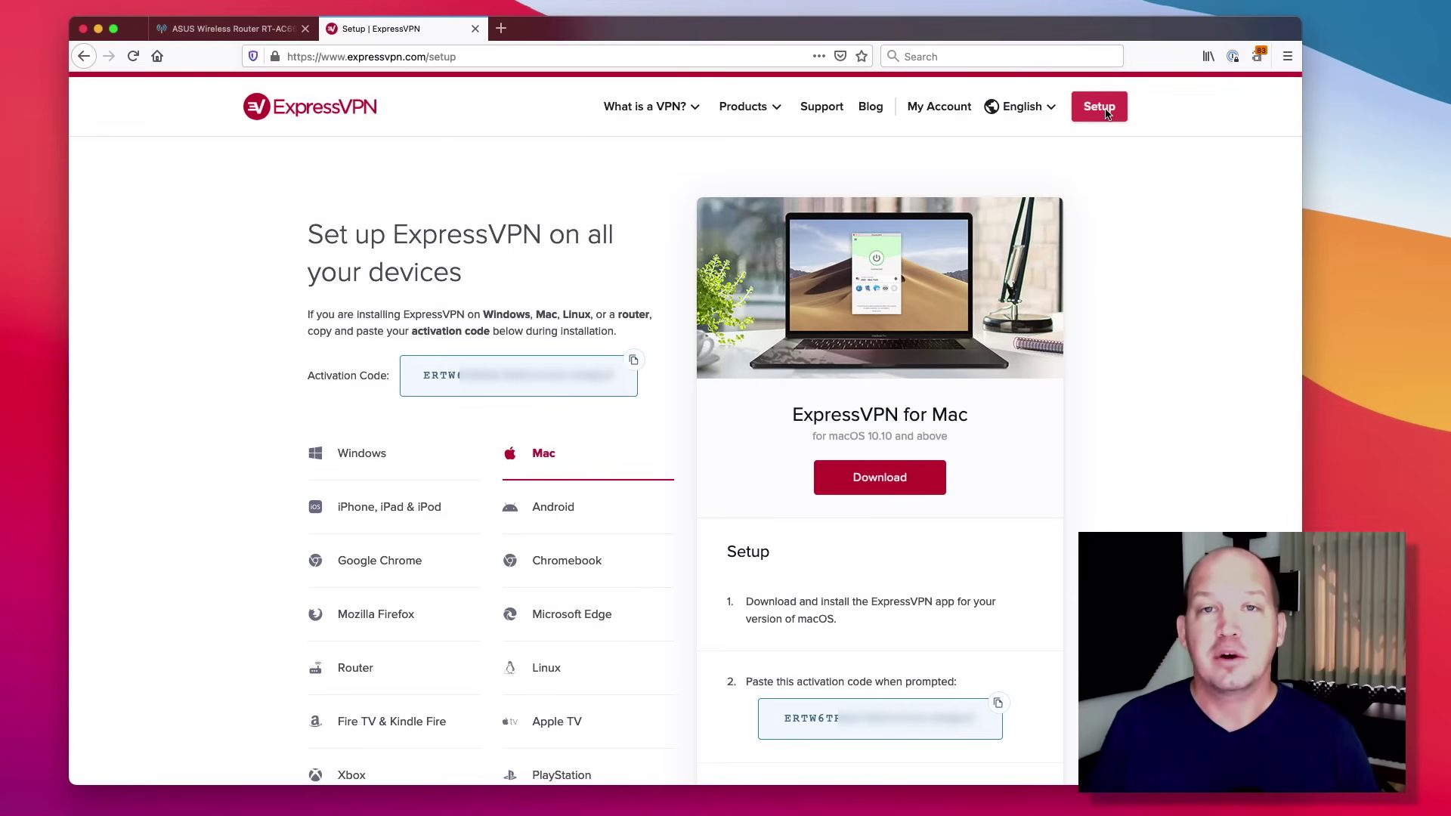
pyautogui.scroll(-4, 709, 462)
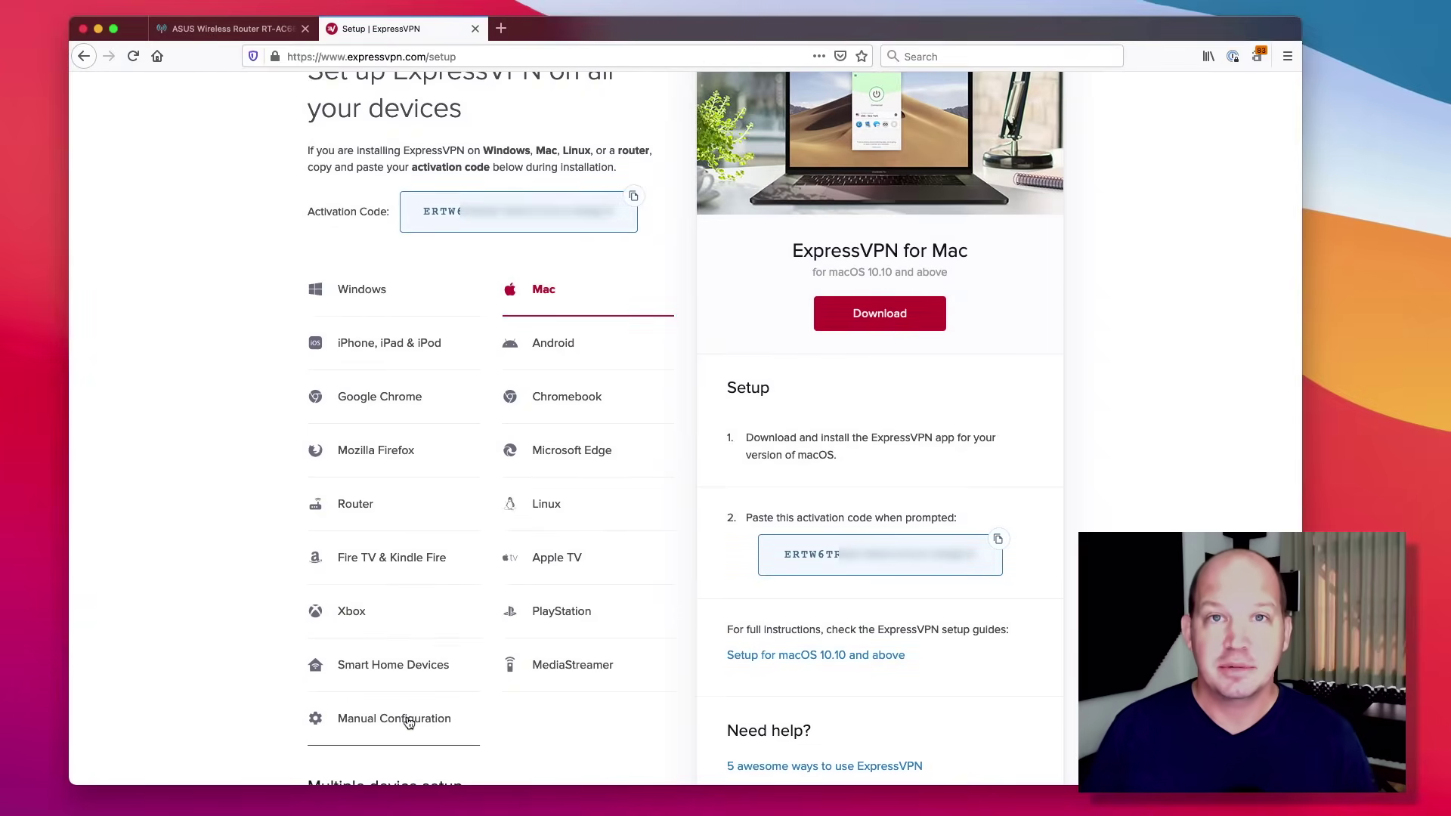
# Under Manual Configuration's PPTP & L2TP/IPsec tab, expand Americas and select the New York hostname
pyautogui.click(408, 722)
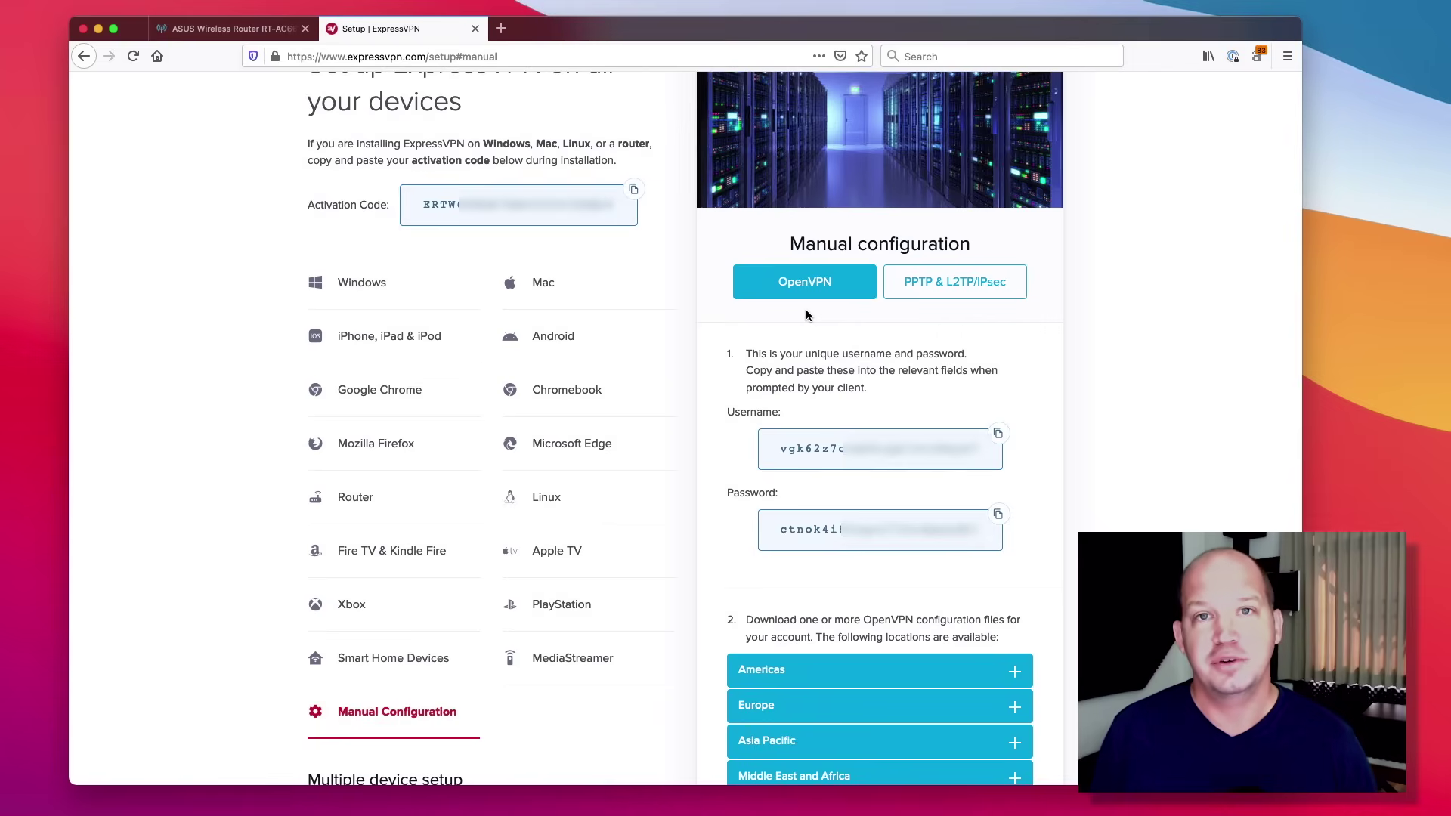
pyautogui.click(942, 291)
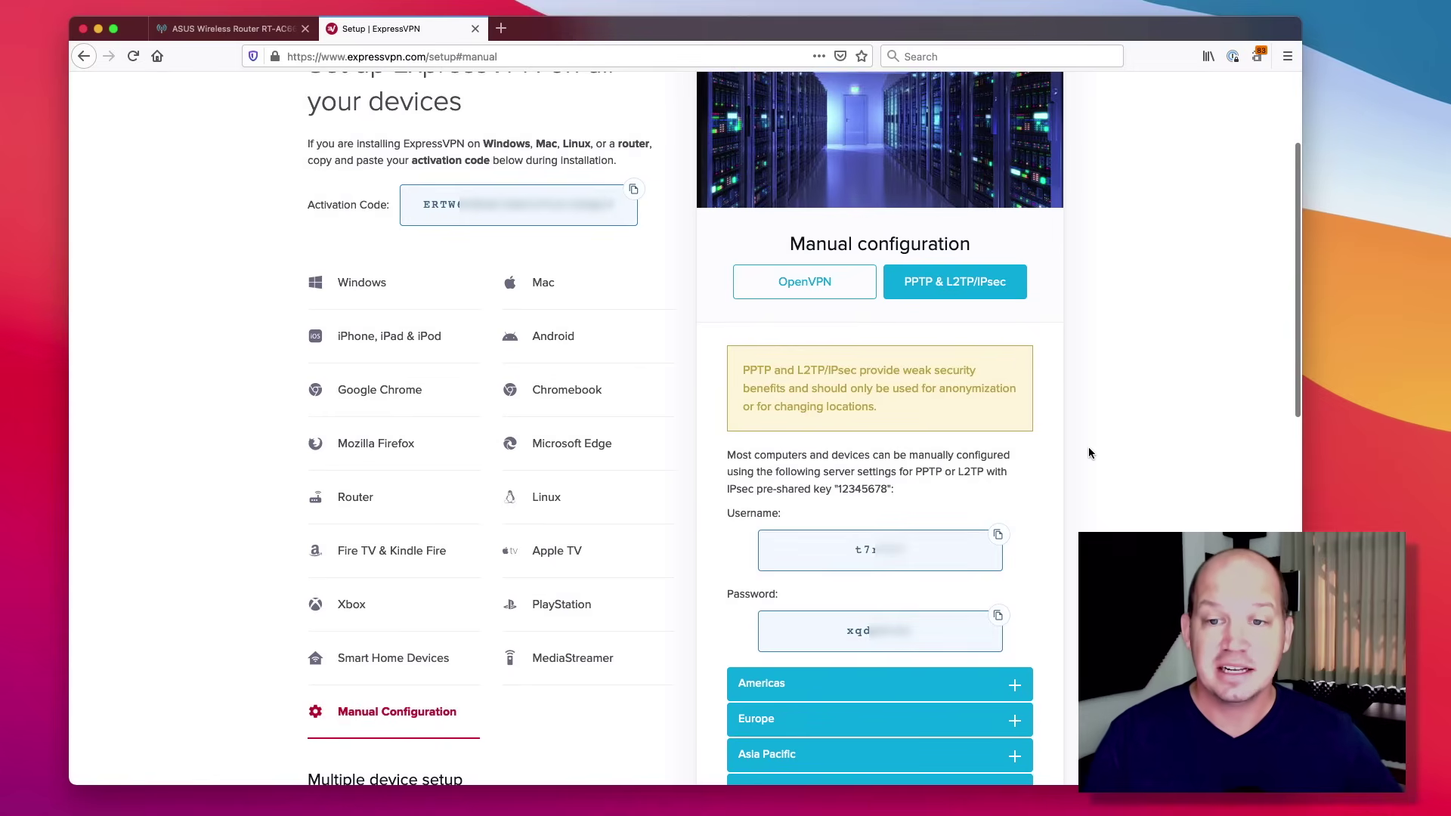
pyautogui.click(959, 687)
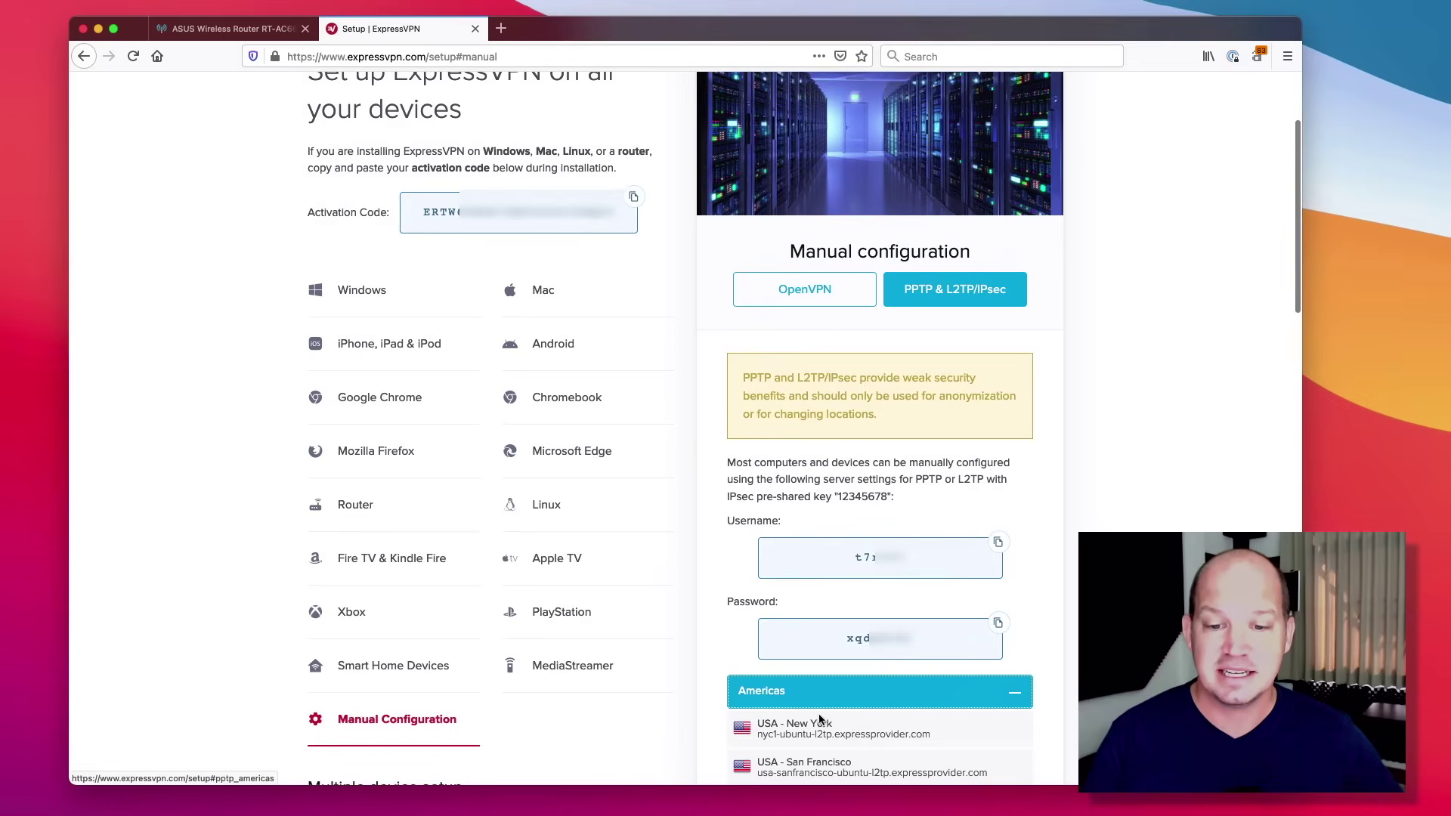
pyautogui.tripleClick(760, 736)
pyautogui.press('super+c')
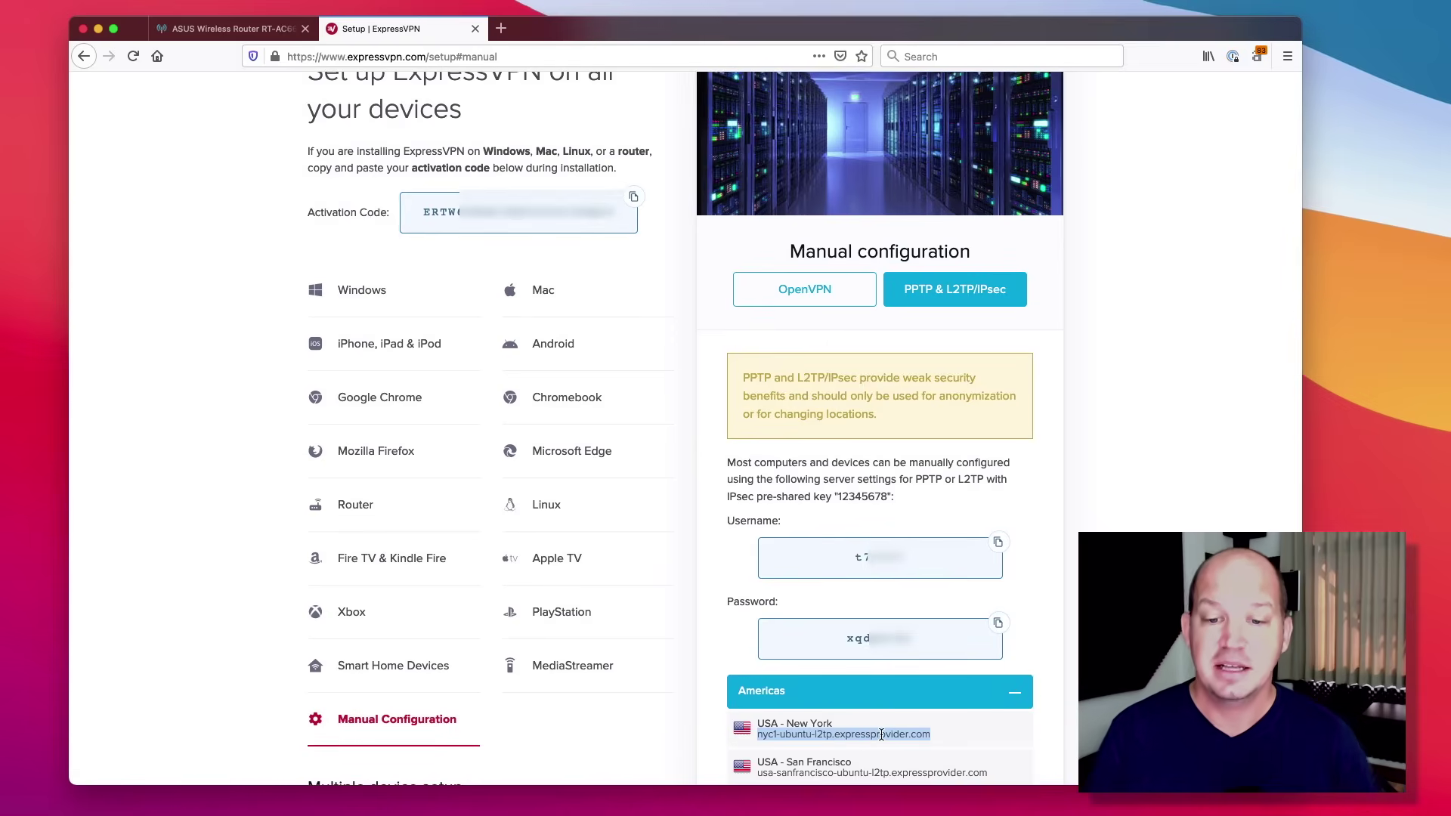
# Describe the new profile as 'ExpressVPN New York' and paste the New York server address
pyautogui.click(264, 34)
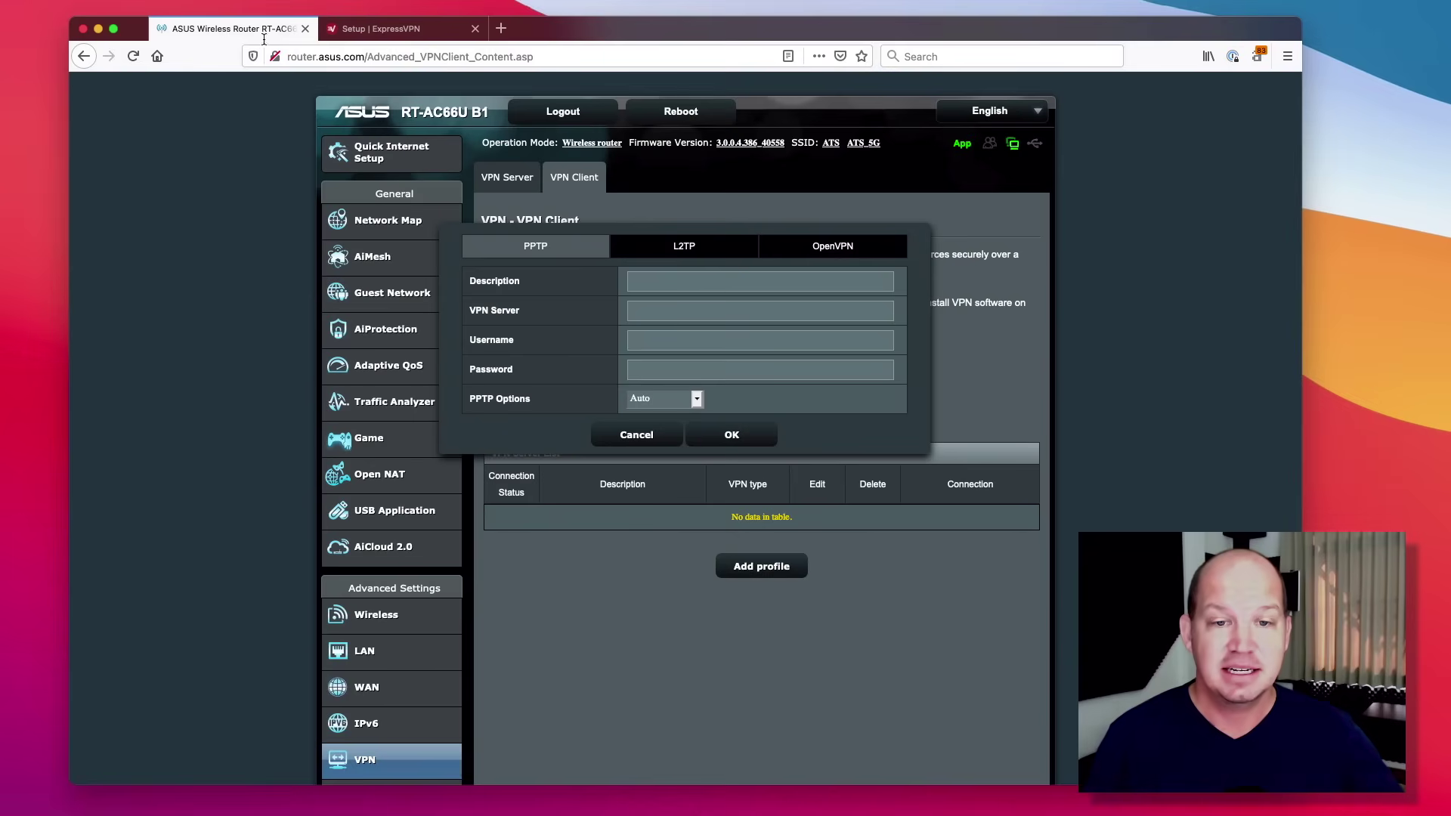
pyautogui.click(708, 285)
pyautogui.write('Express')
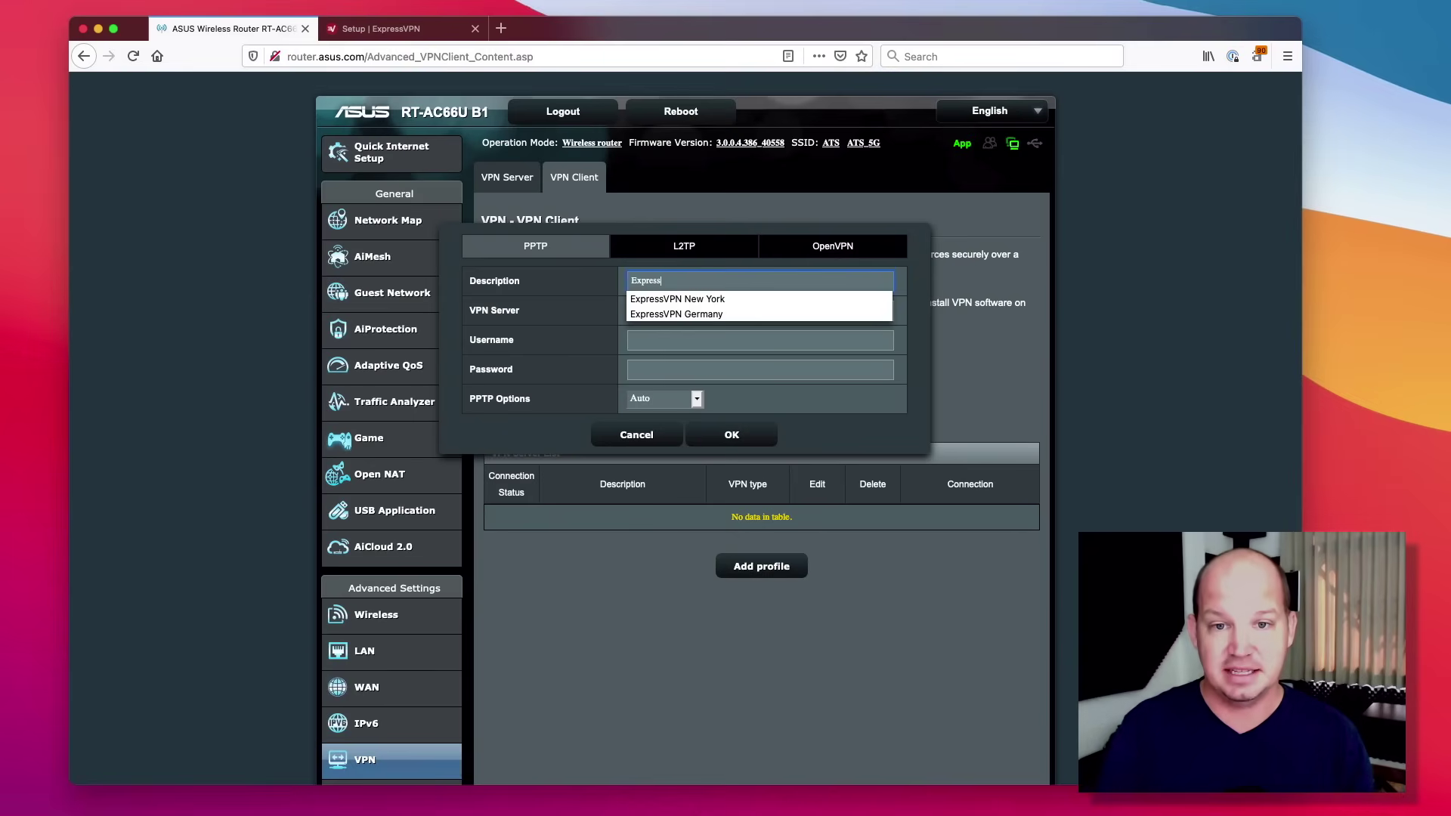
pyautogui.write('VPN')
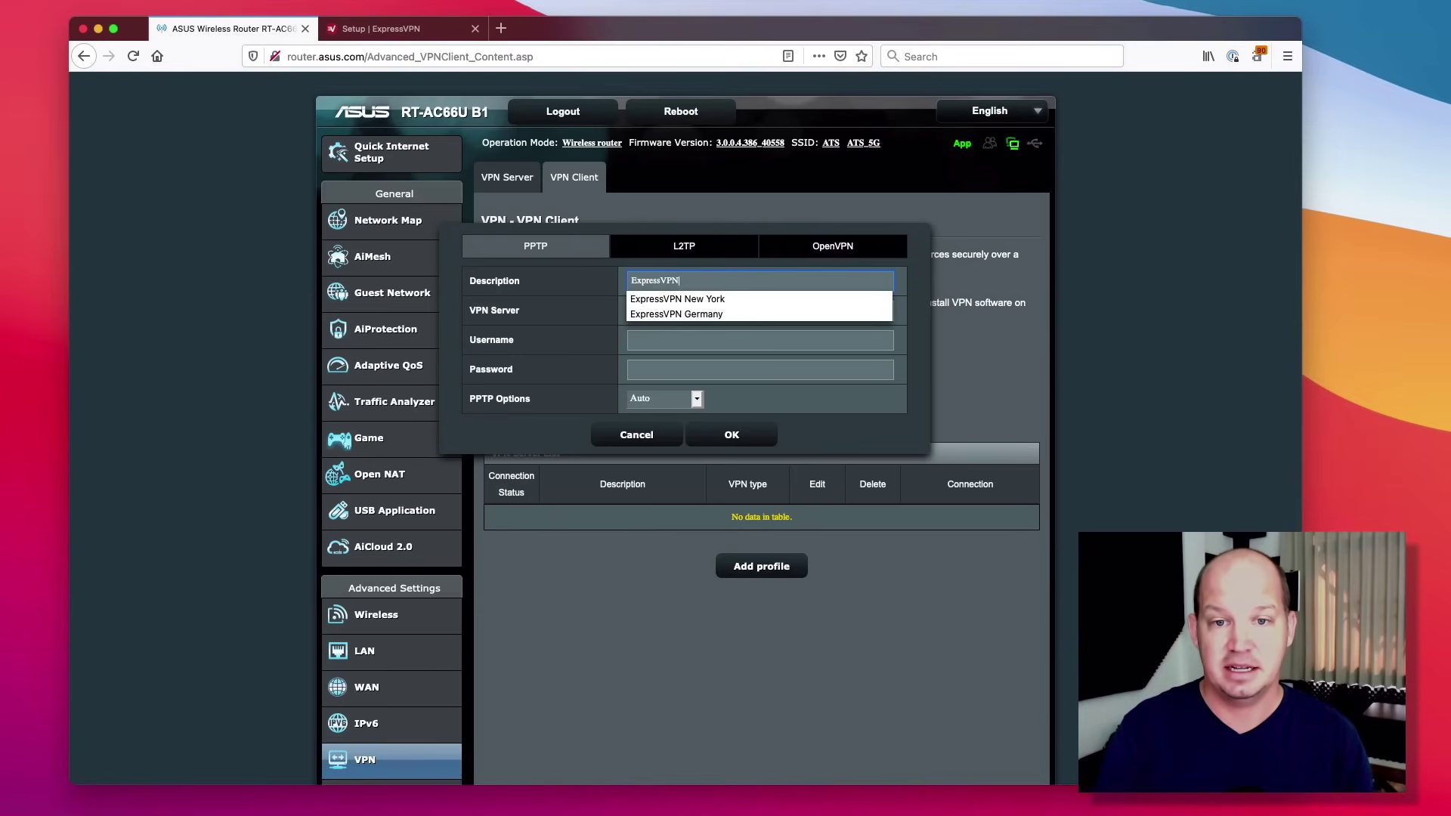
pyautogui.write(' New York')
pyautogui.press('Tab')
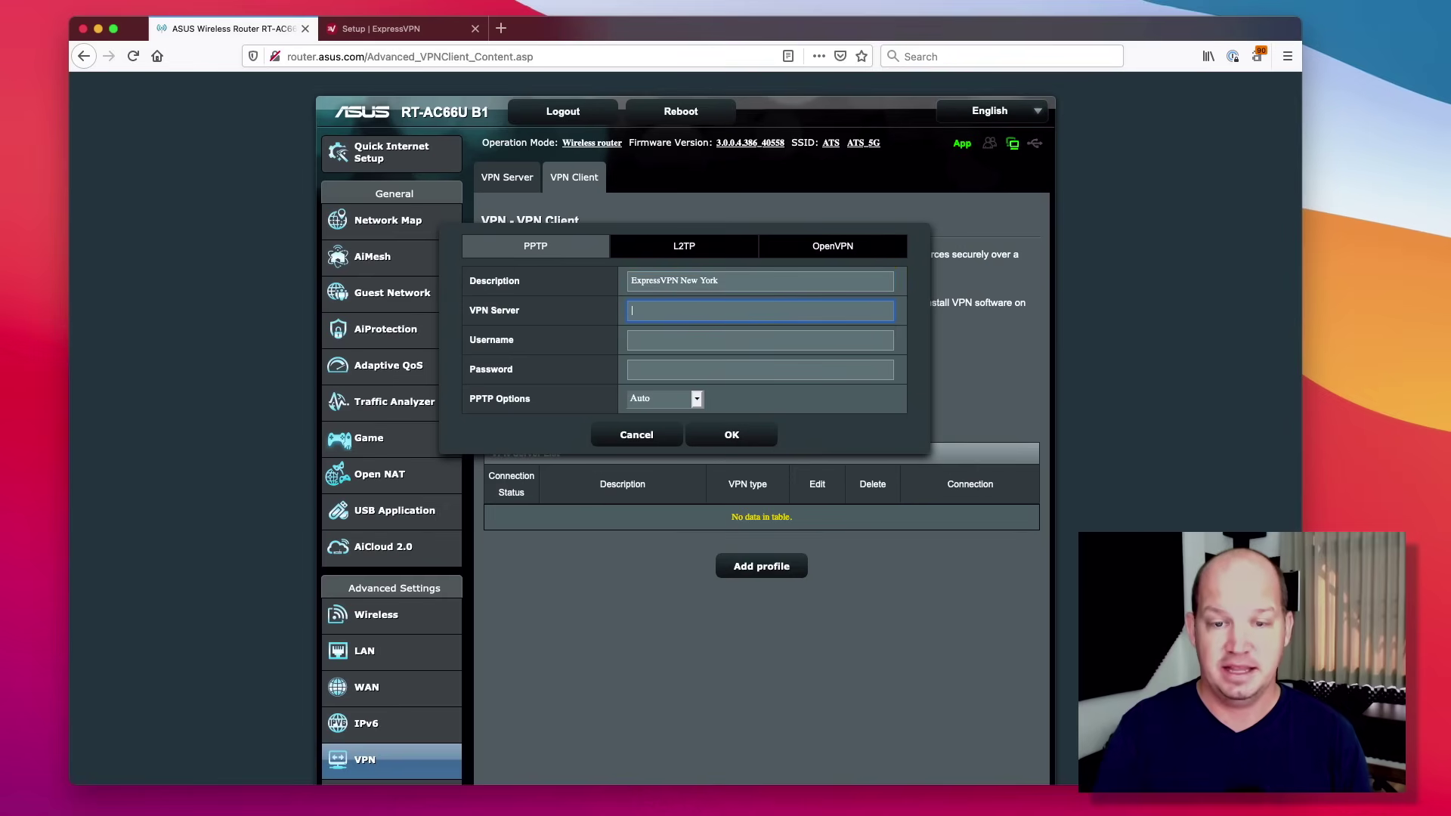
pyautogui.press('super+v')
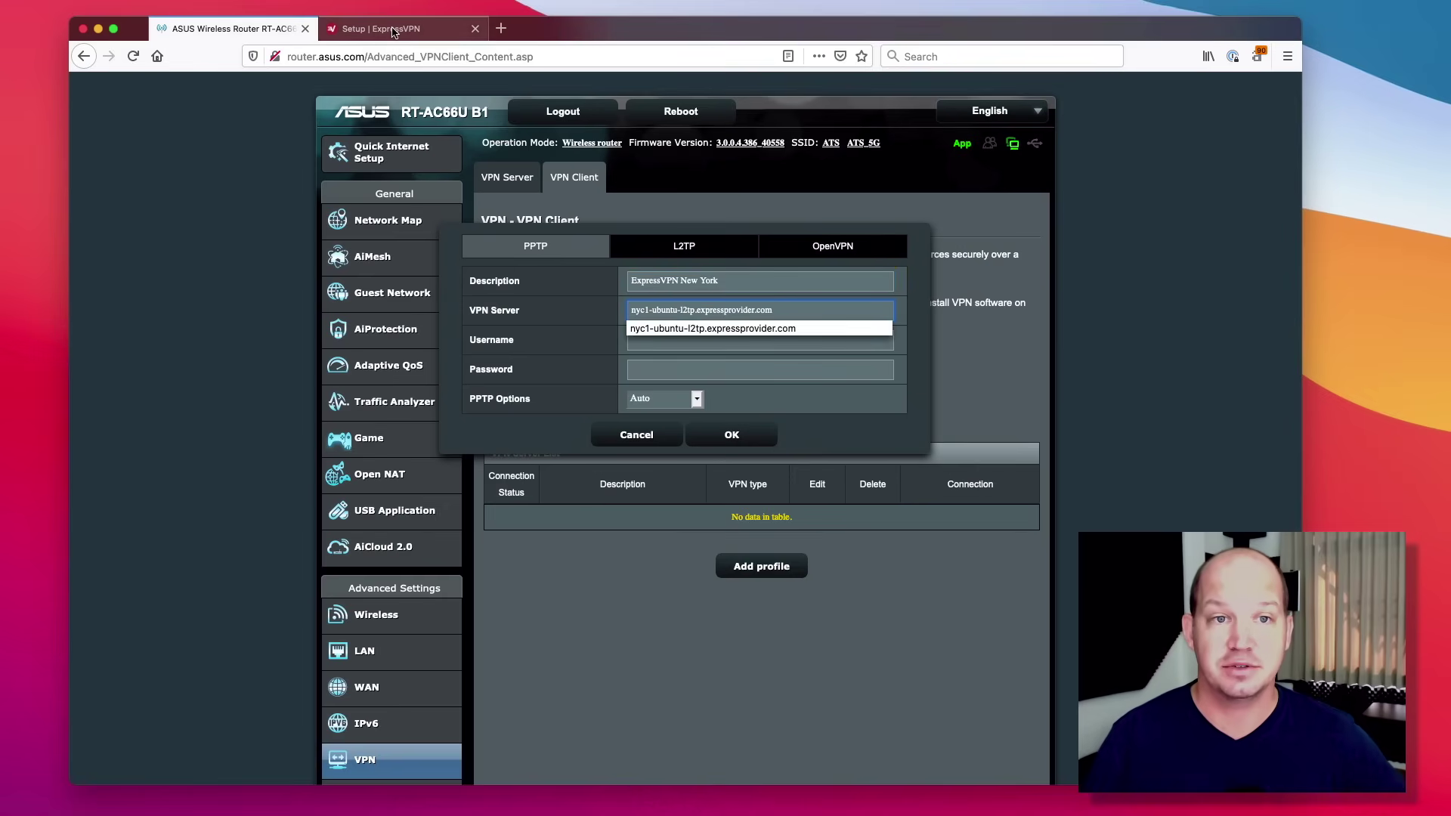
# Copy the ExpressVPN PPTP username into the profile's Username field
pyautogui.click(395, 30)
pyautogui.click(999, 544)
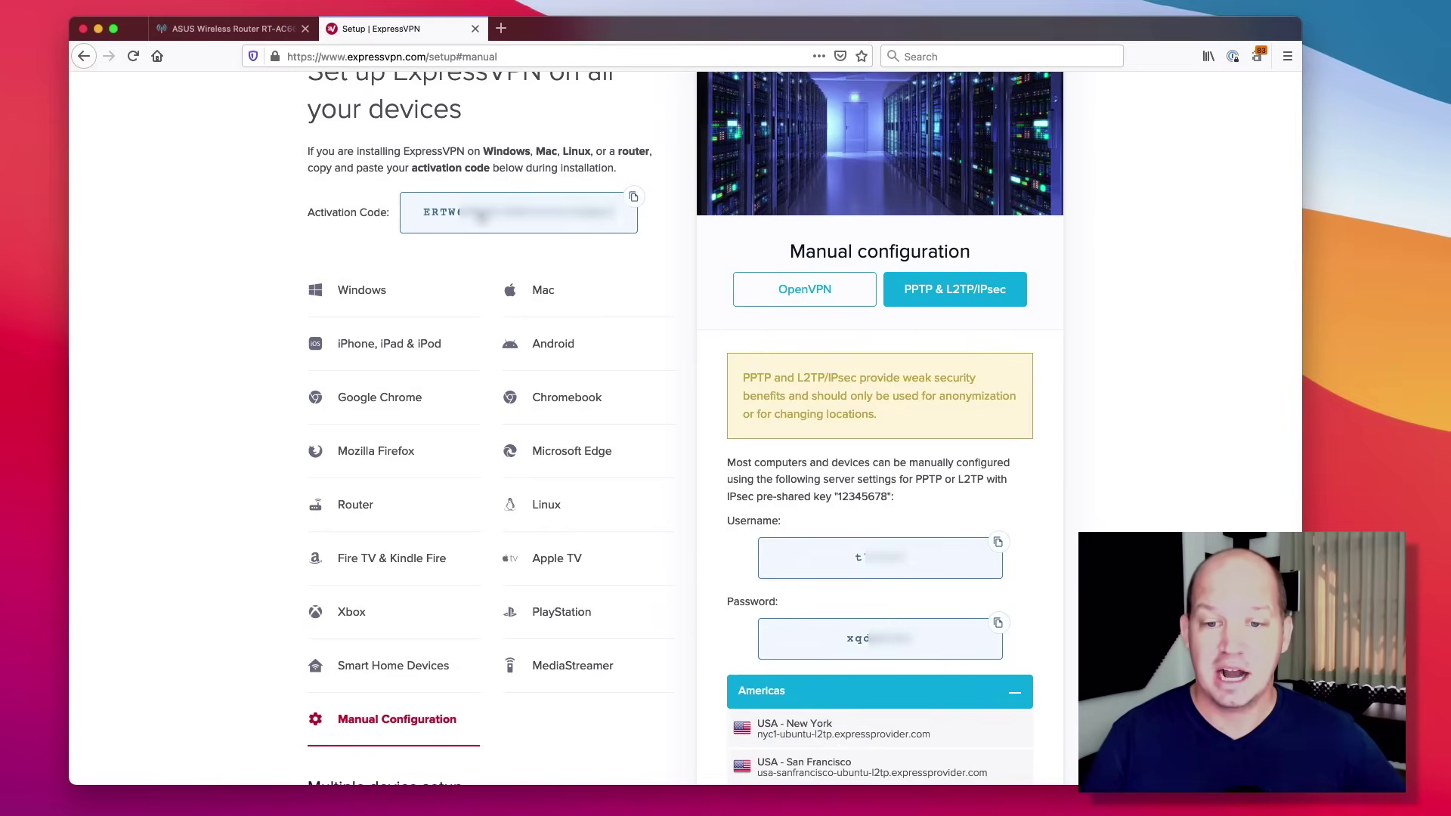
pyautogui.click(230, 29)
pyautogui.click(669, 340)
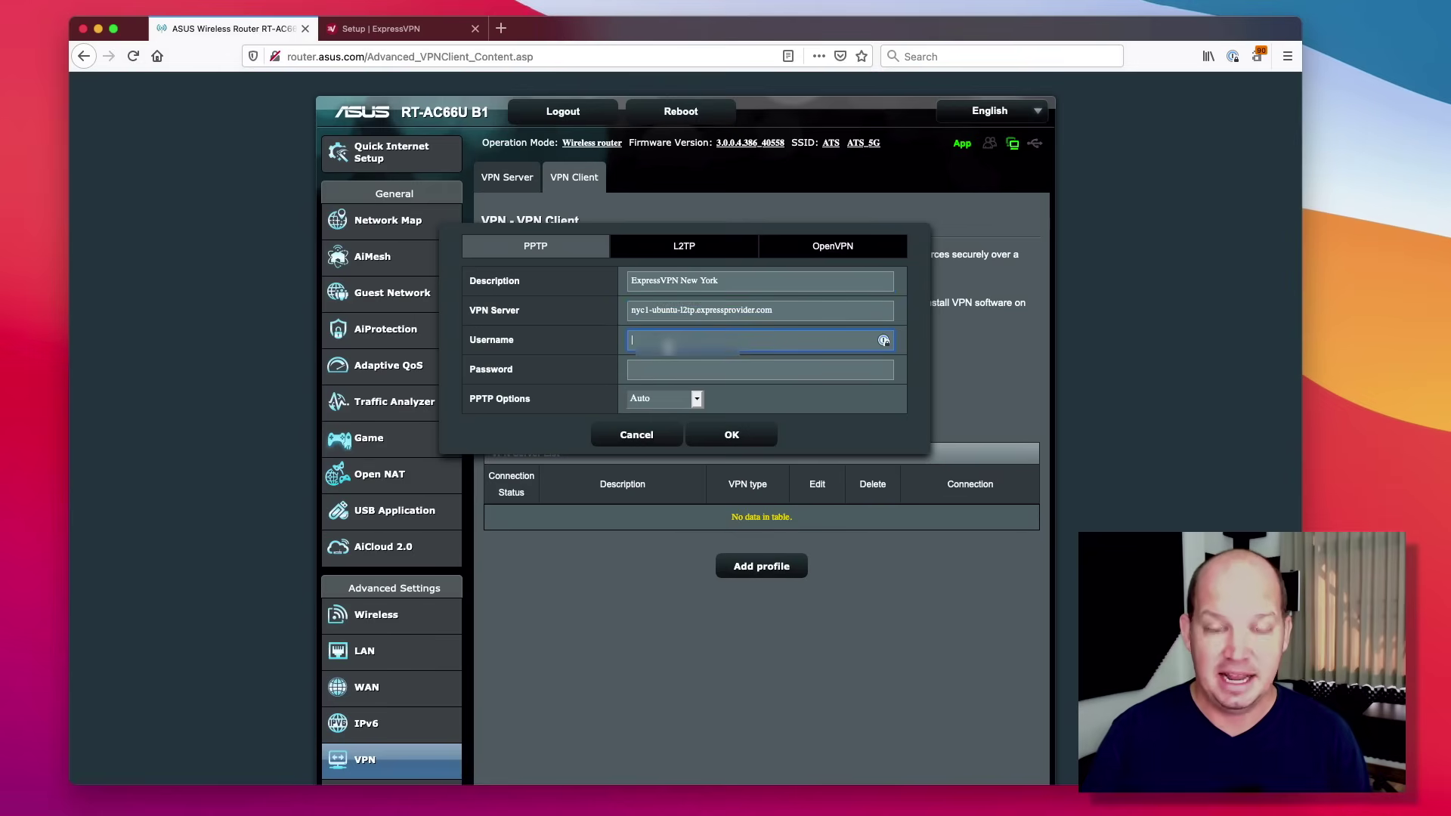
pyautogui.press('super+v')
# Copy the PPTP password into the Password field and save the profile
pyautogui.click(398, 28)
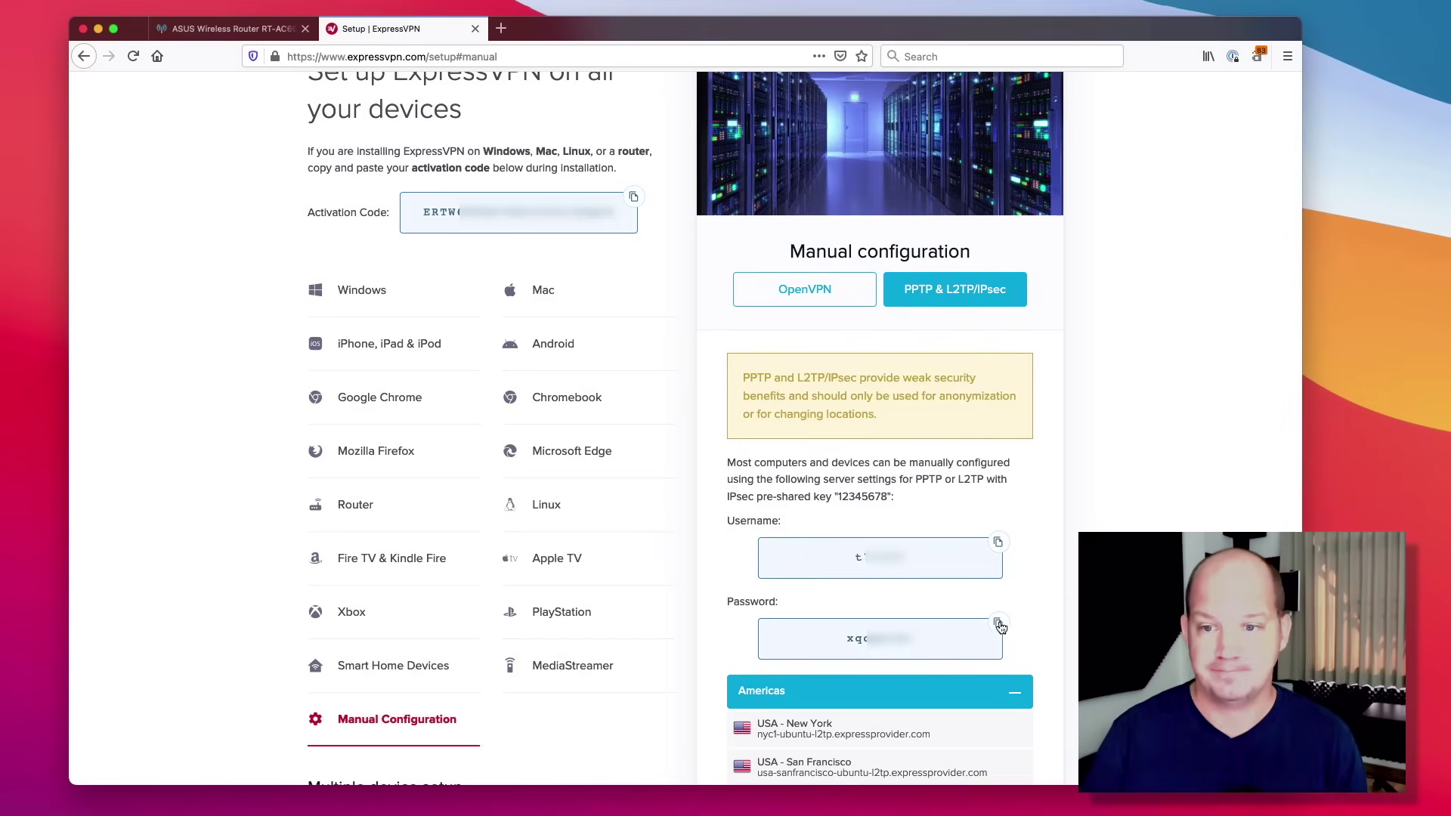
pyautogui.click(998, 623)
pyautogui.click(274, 30)
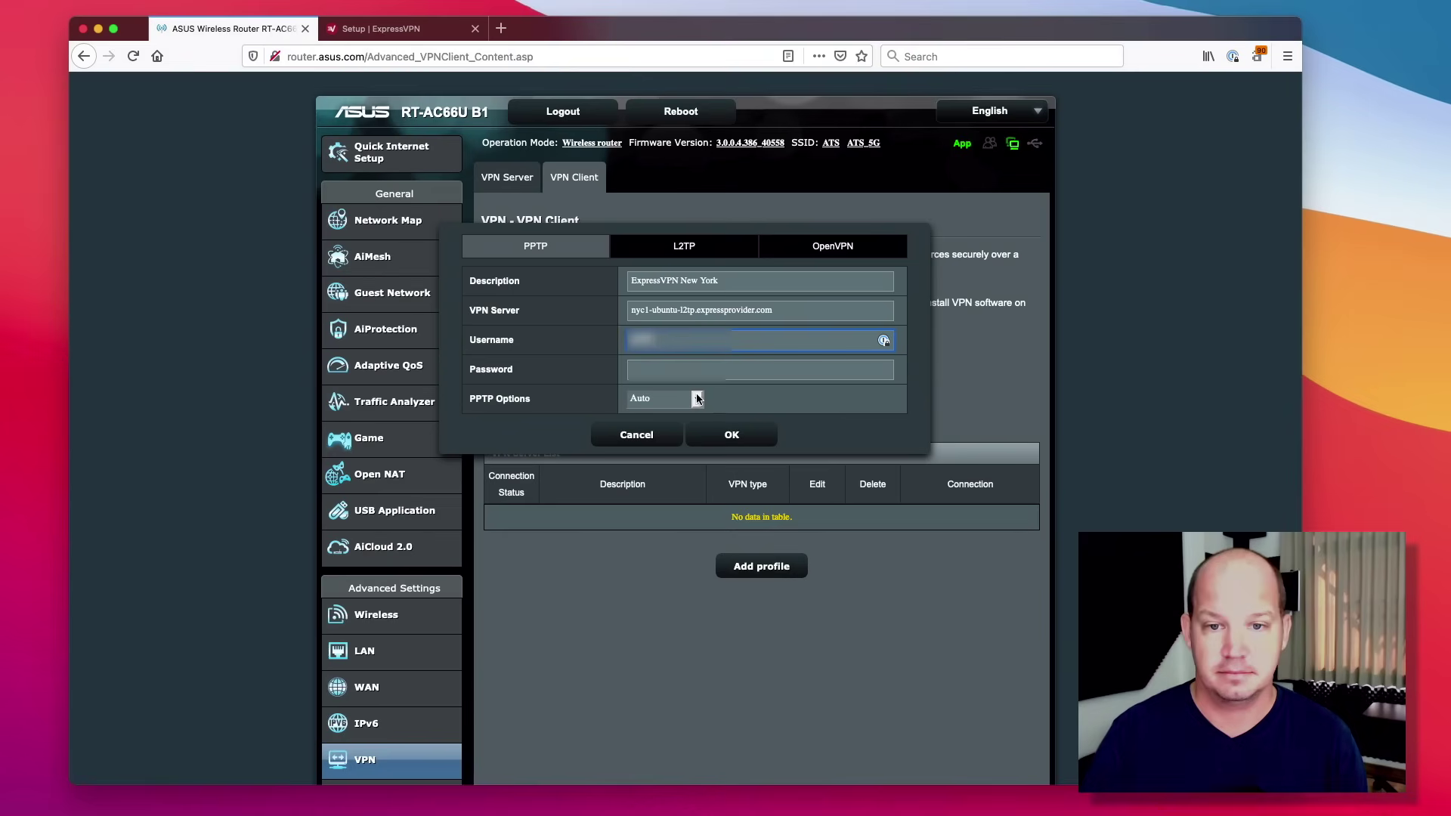
pyautogui.click(709, 367)
pyautogui.press('super+v')
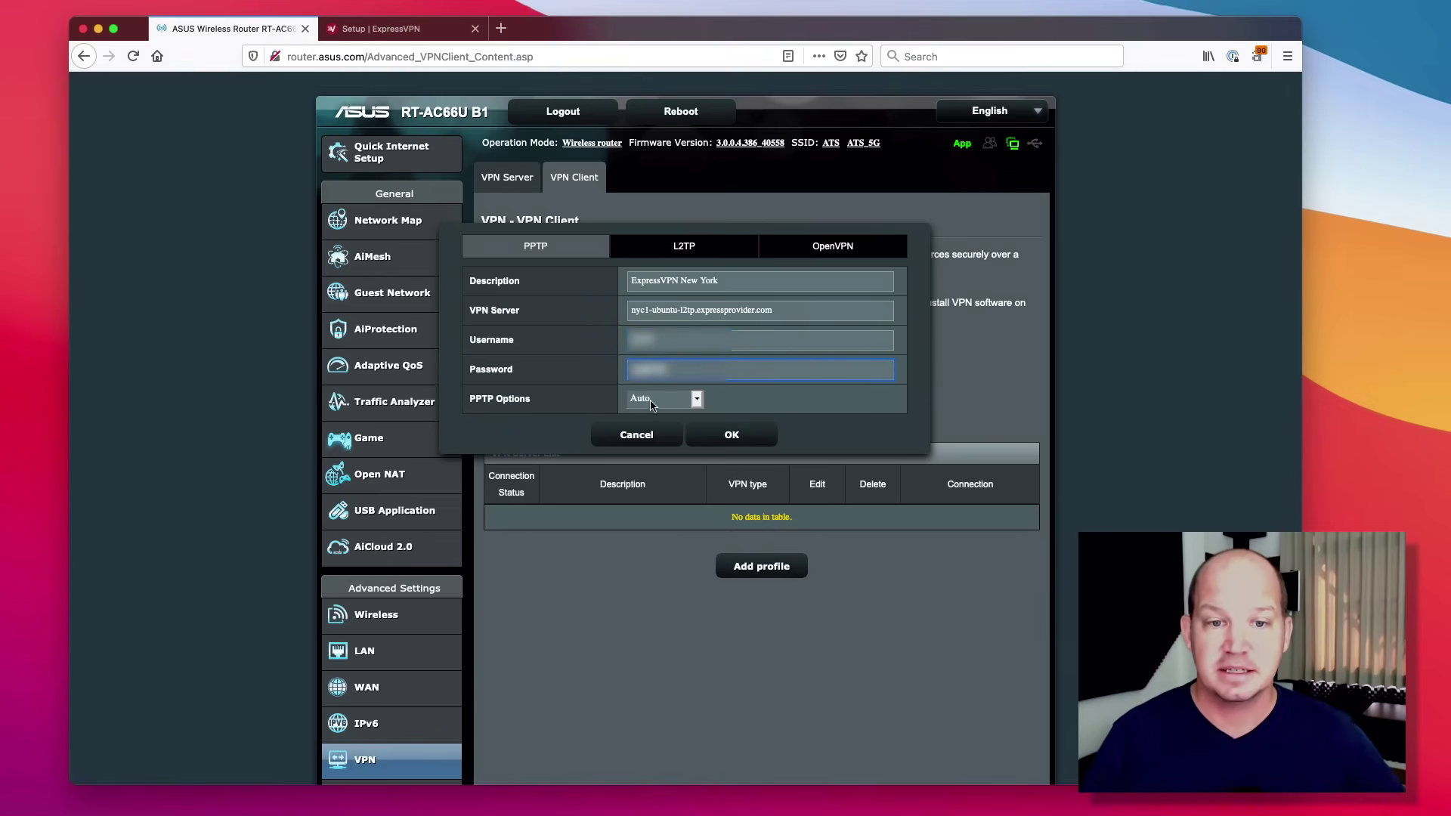
pyautogui.click(723, 443)
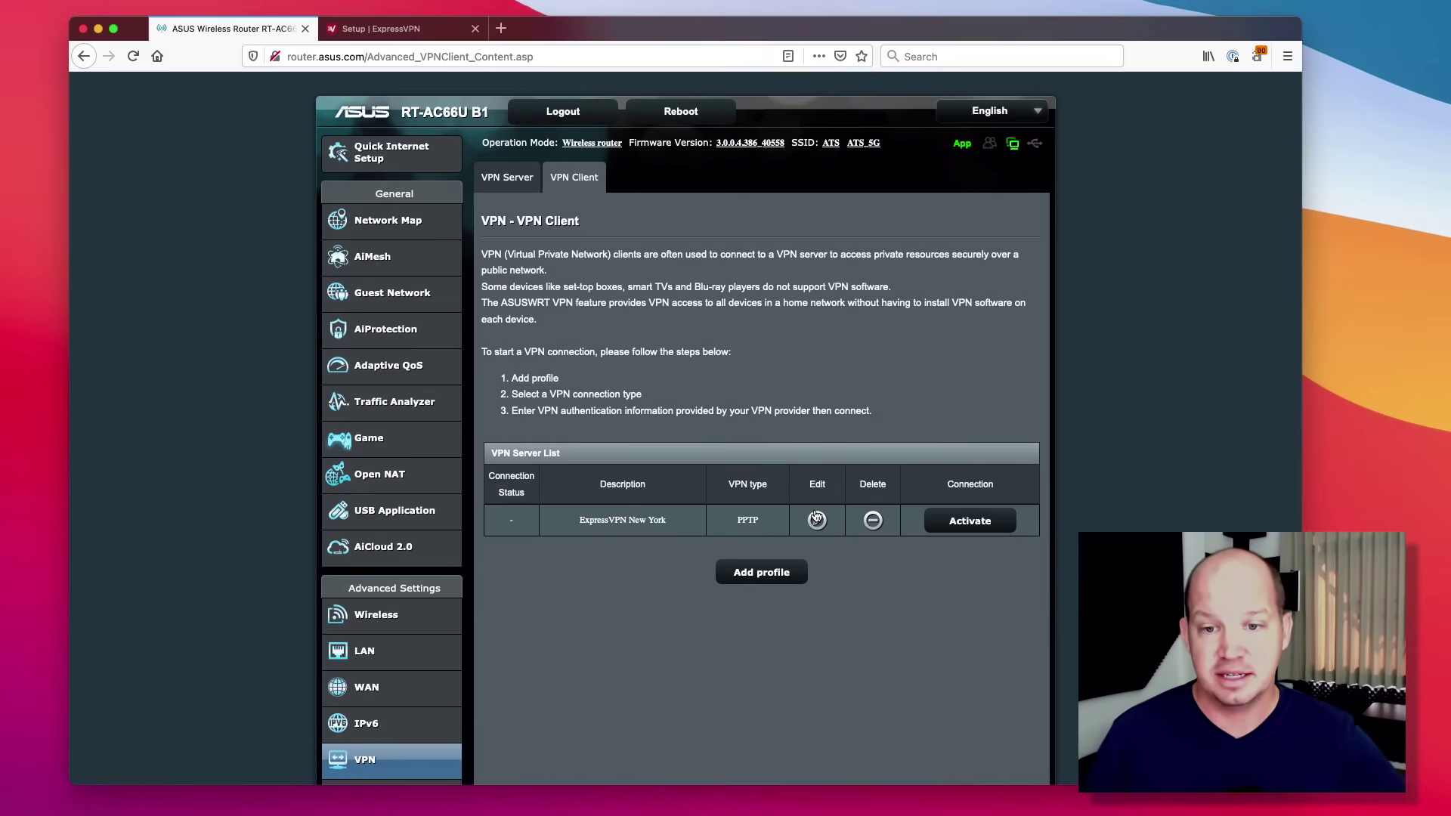
# Activate the ExpressVPN New York entry in the VPN Server List
pyautogui.click(970, 522)
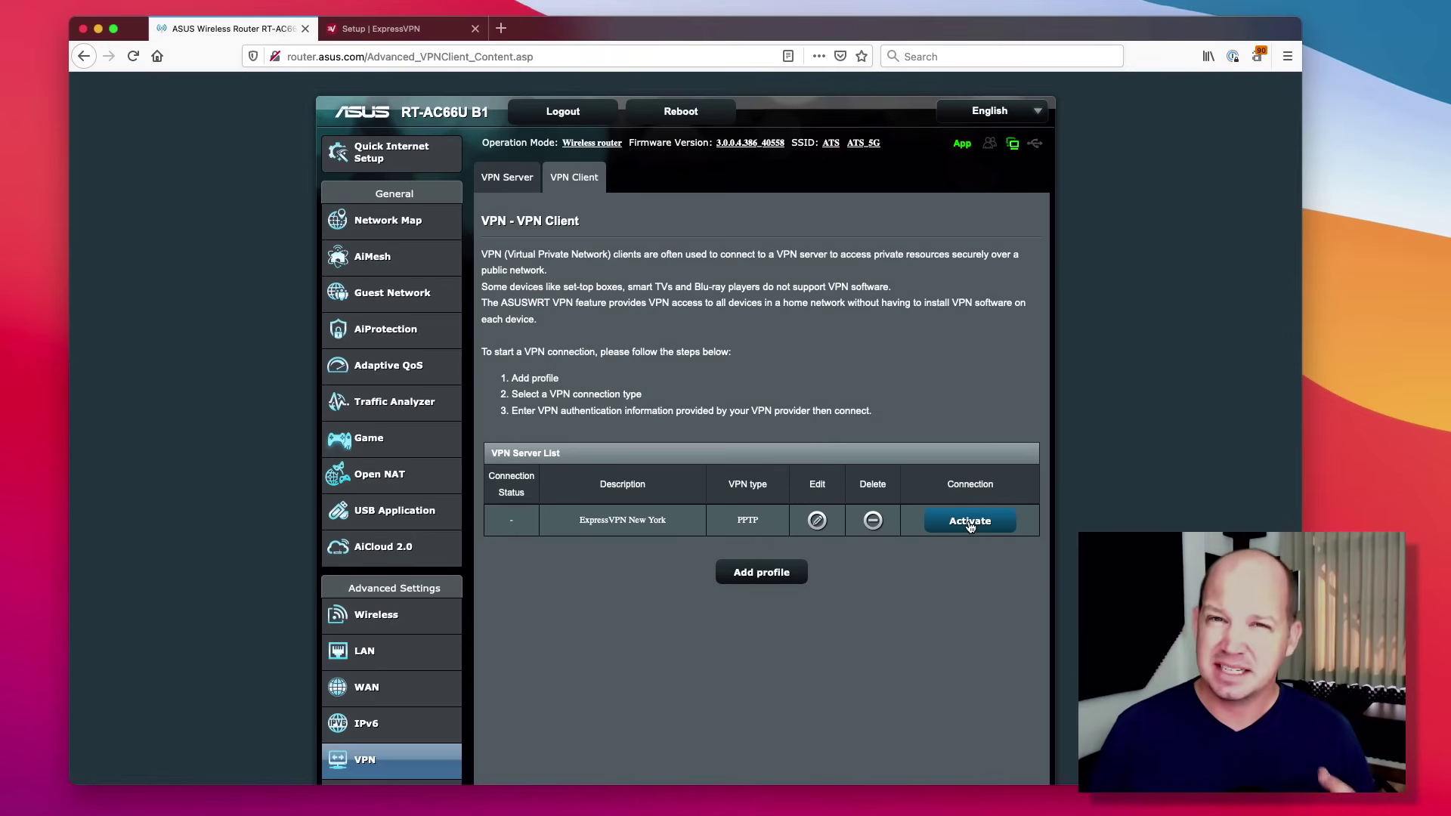
# Start another router profile and download ExpressVPN's my_expressvpn_usa_-_chicago_udp.ovpn OpenVPN file
pyautogui.click(761, 573)
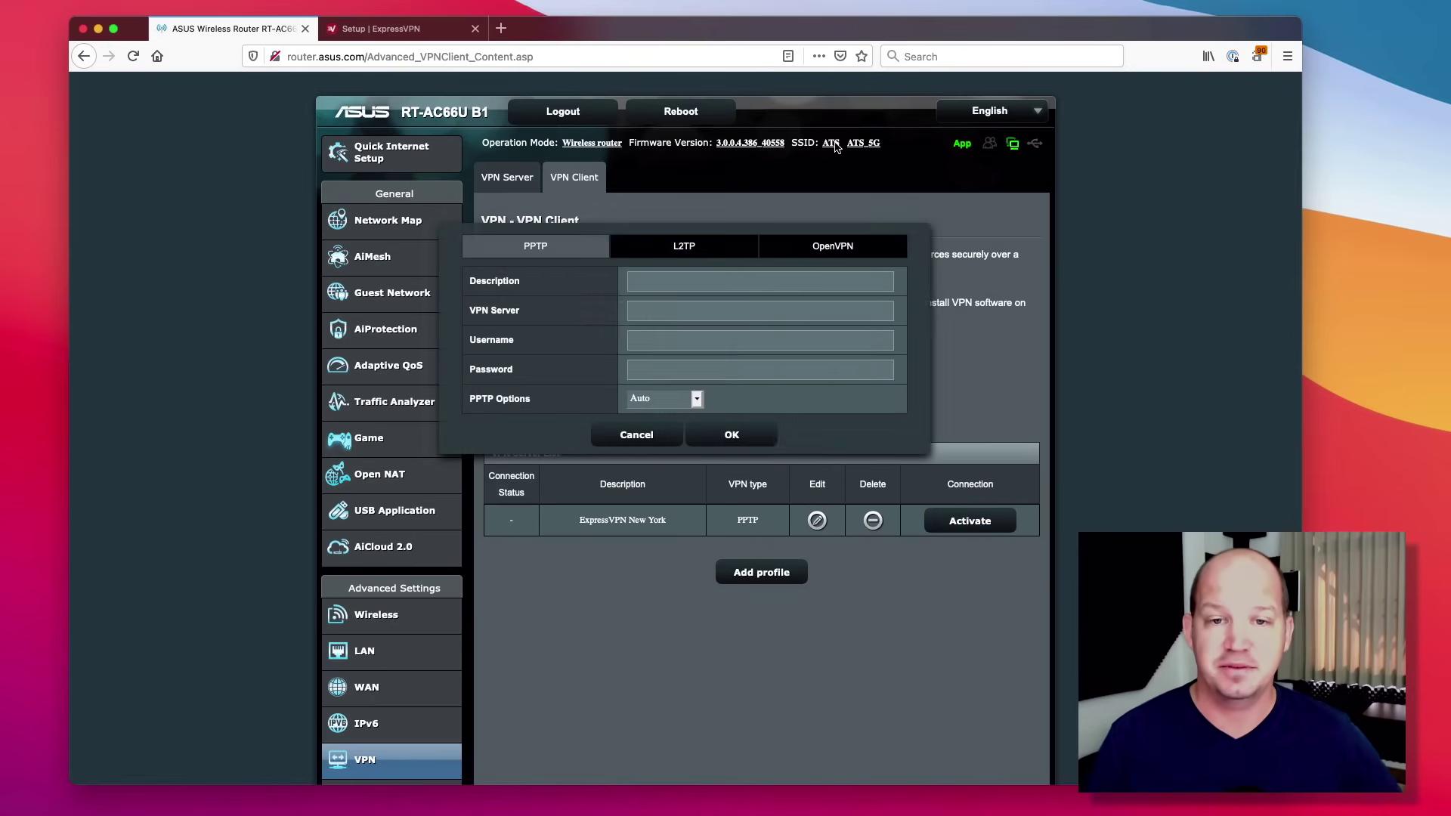
pyautogui.click(400, 28)
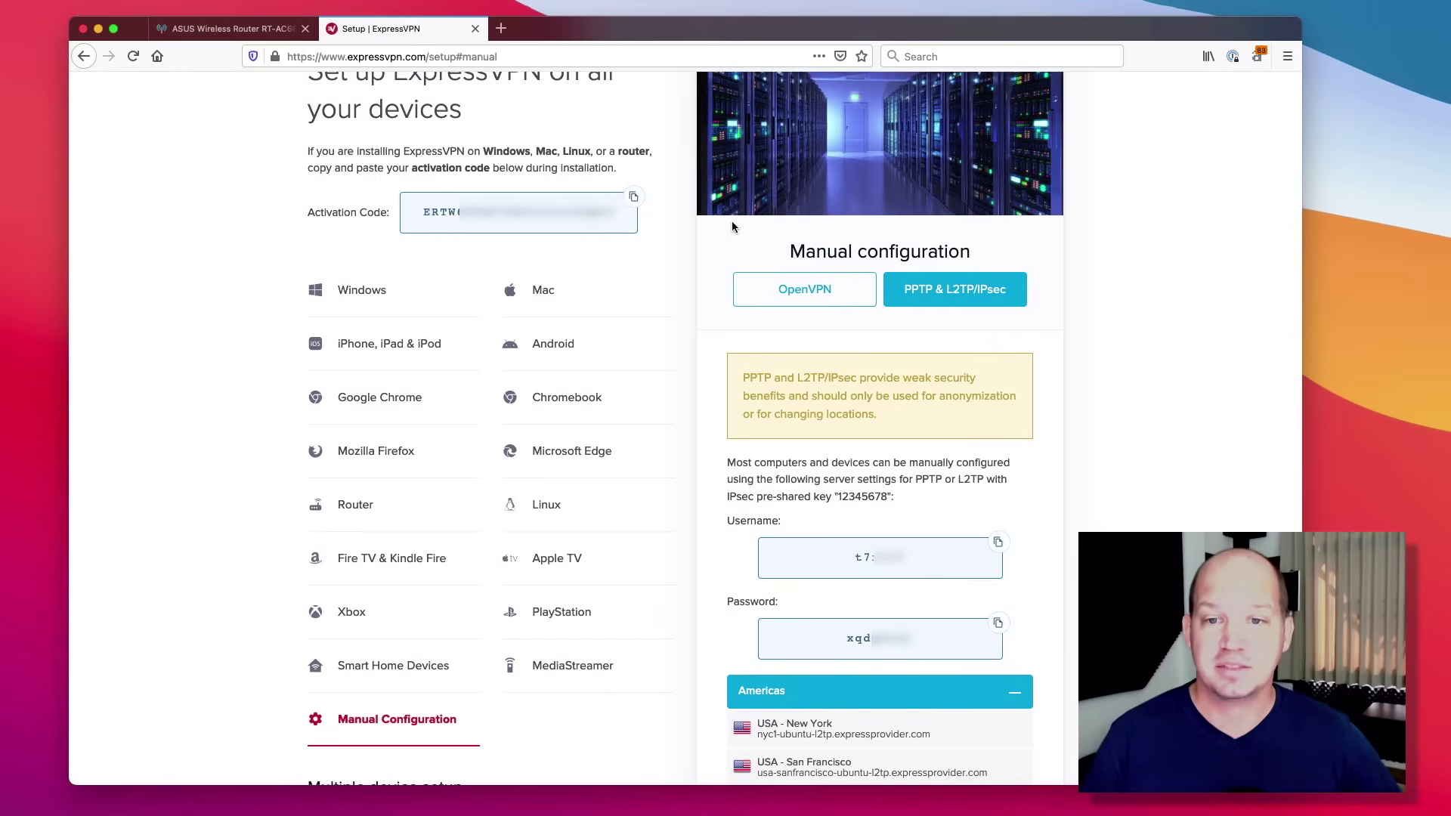
pyautogui.click(801, 294)
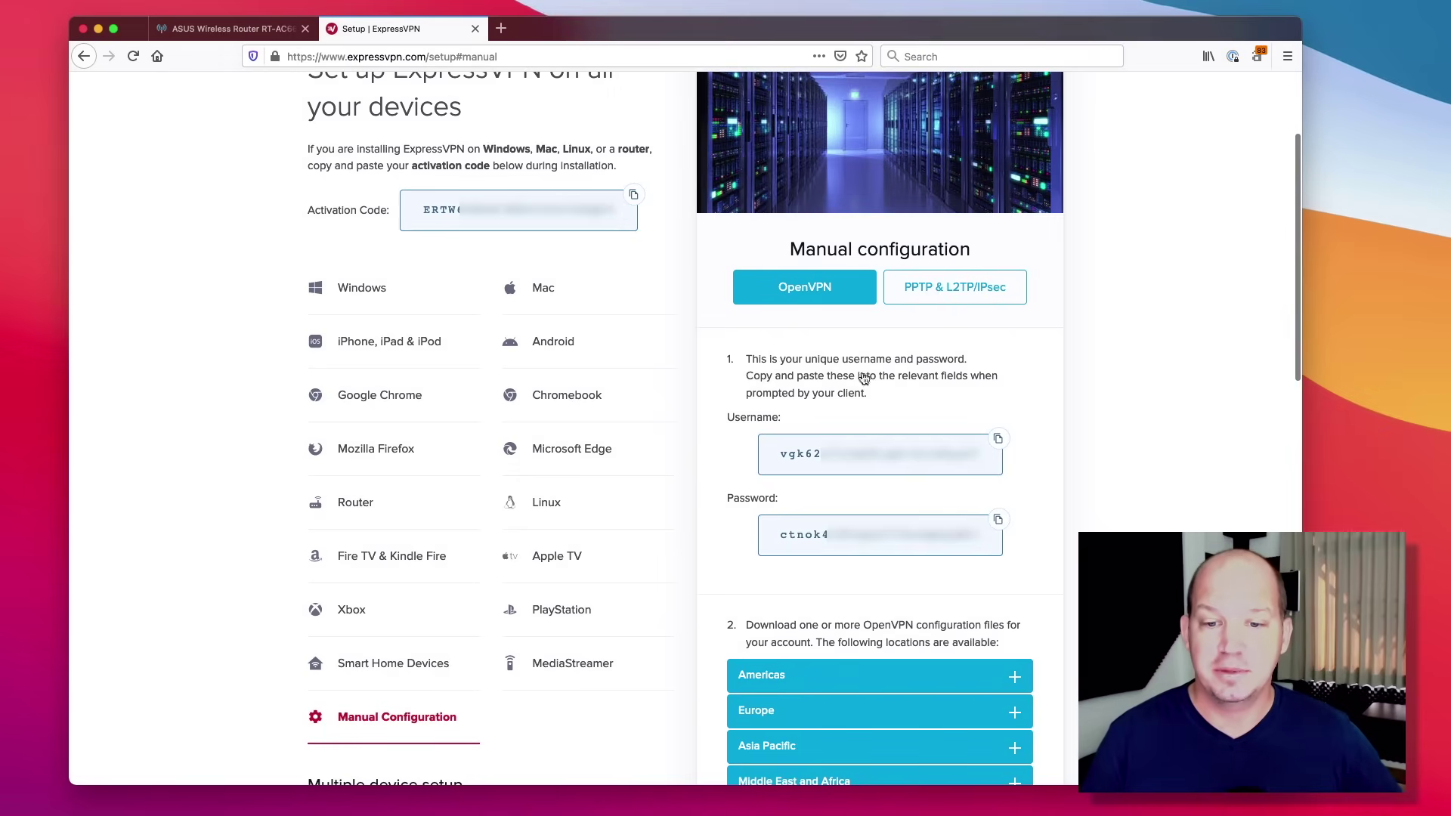
pyautogui.click(1012, 676)
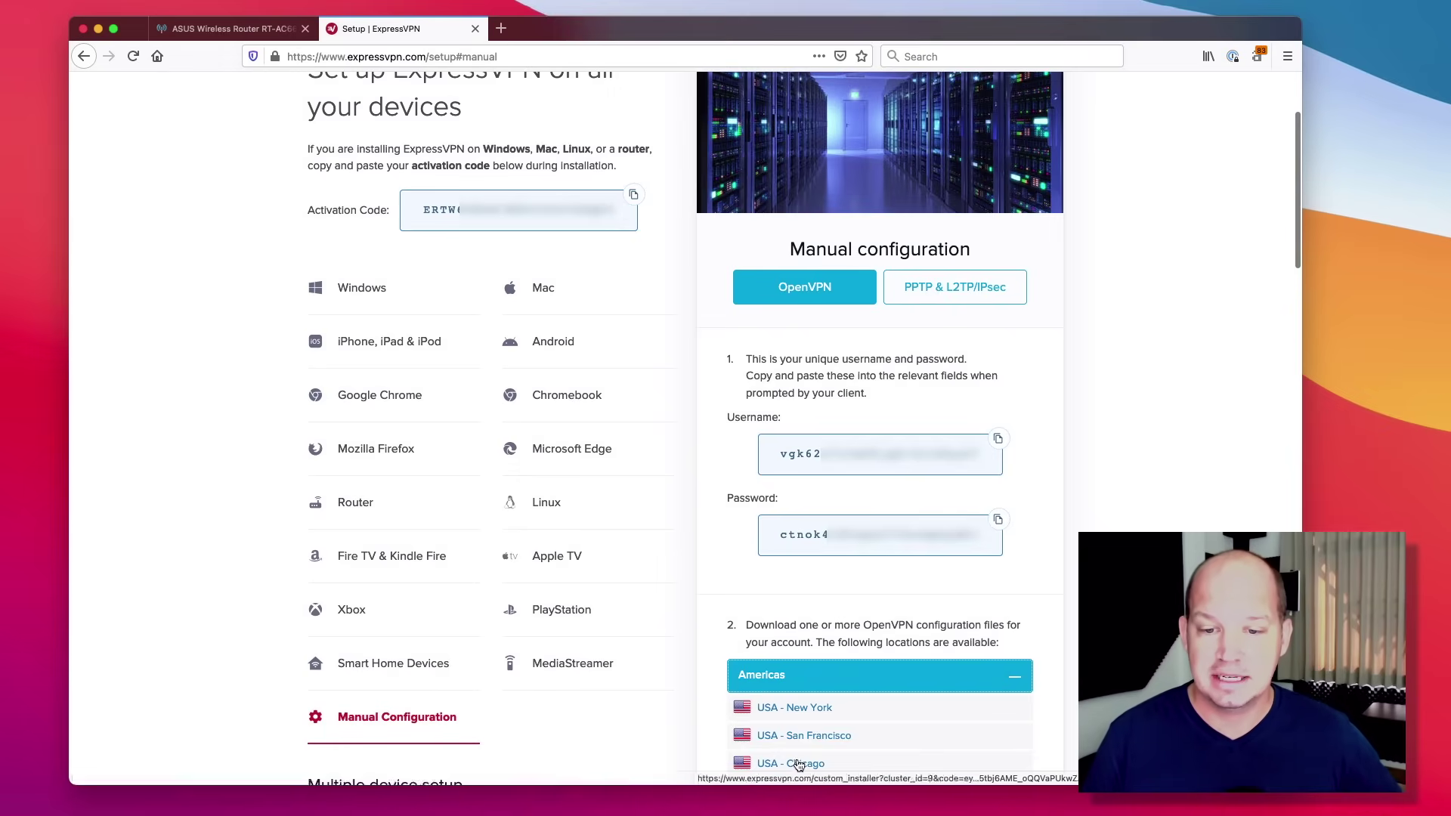
pyautogui.click(809, 760)
pyautogui.scroll(-1, 813, 755)
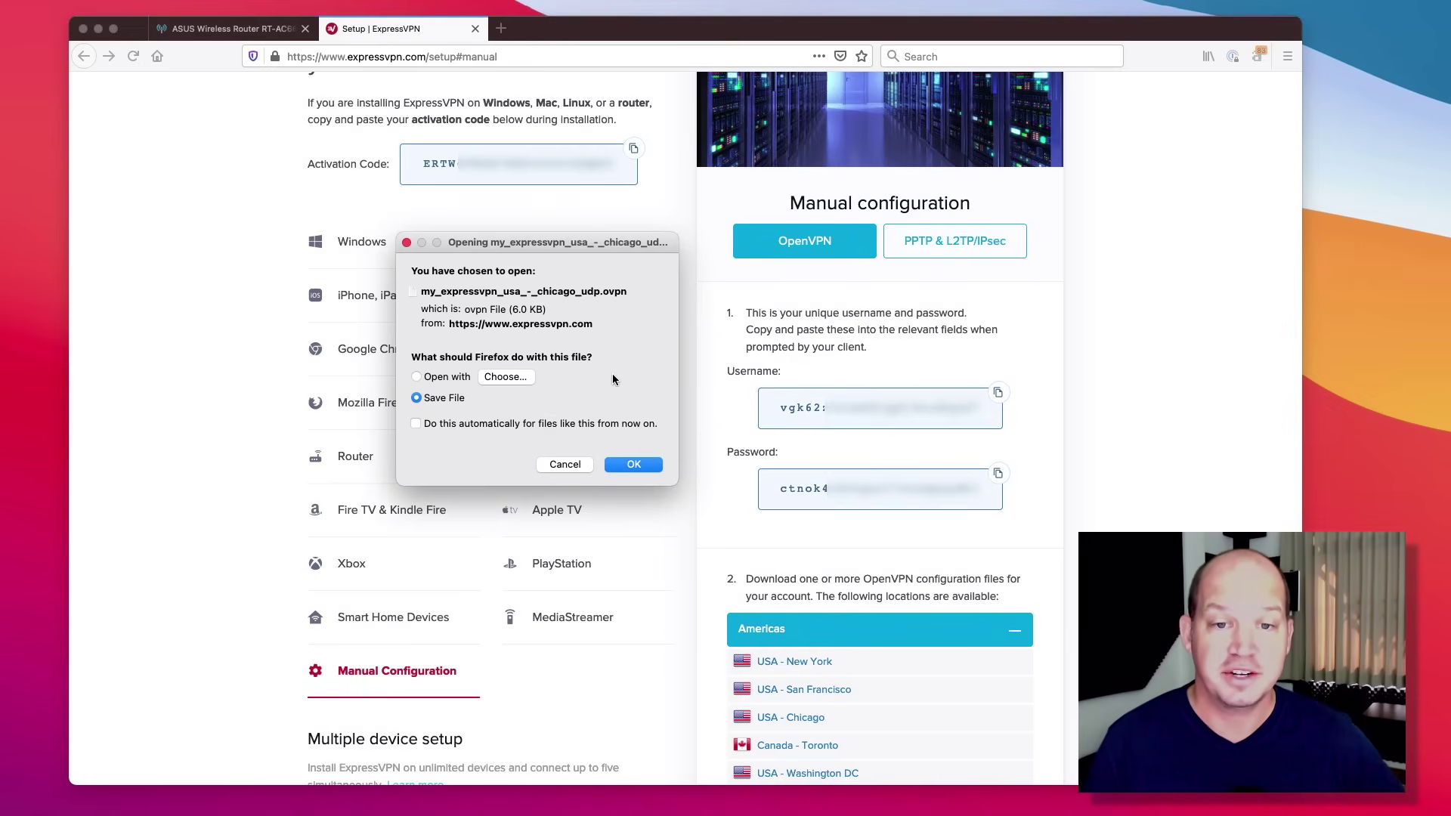
pyautogui.click(634, 465)
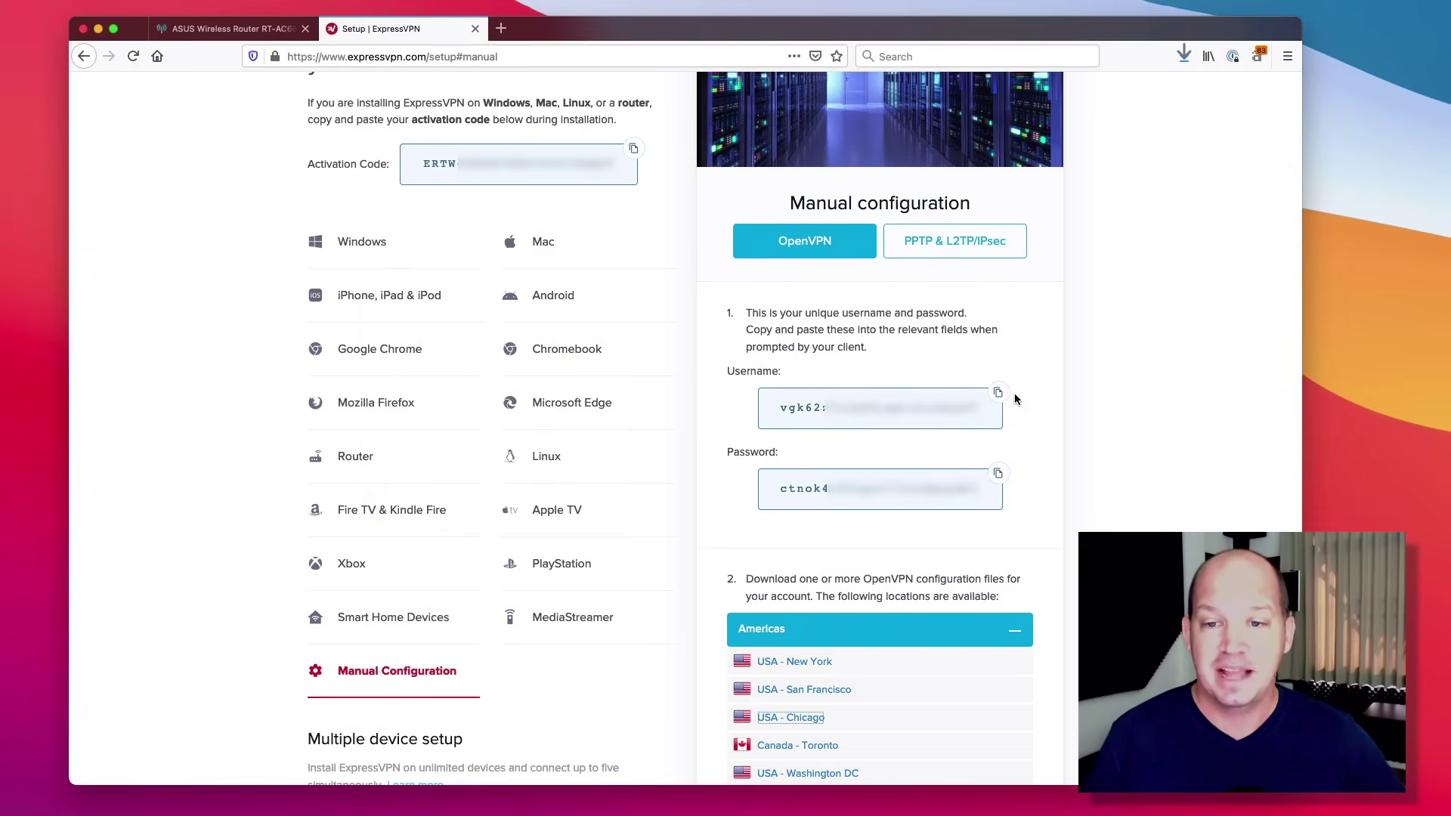
# Make the new profile OpenVPN, described 'ExpressVPN Chicago', and paste the OpenVPN username
pyautogui.click(998, 394)
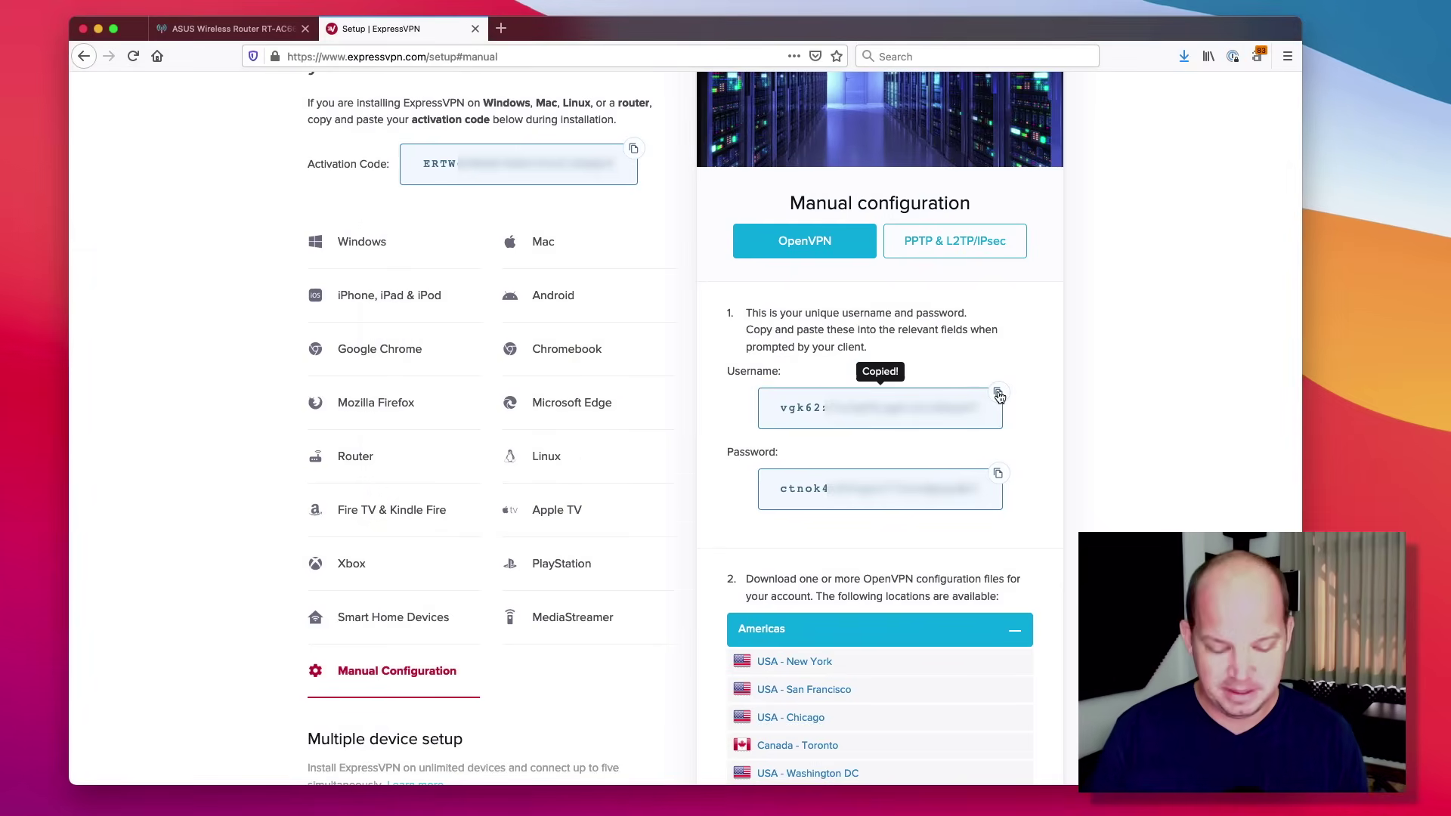
pyautogui.click(227, 29)
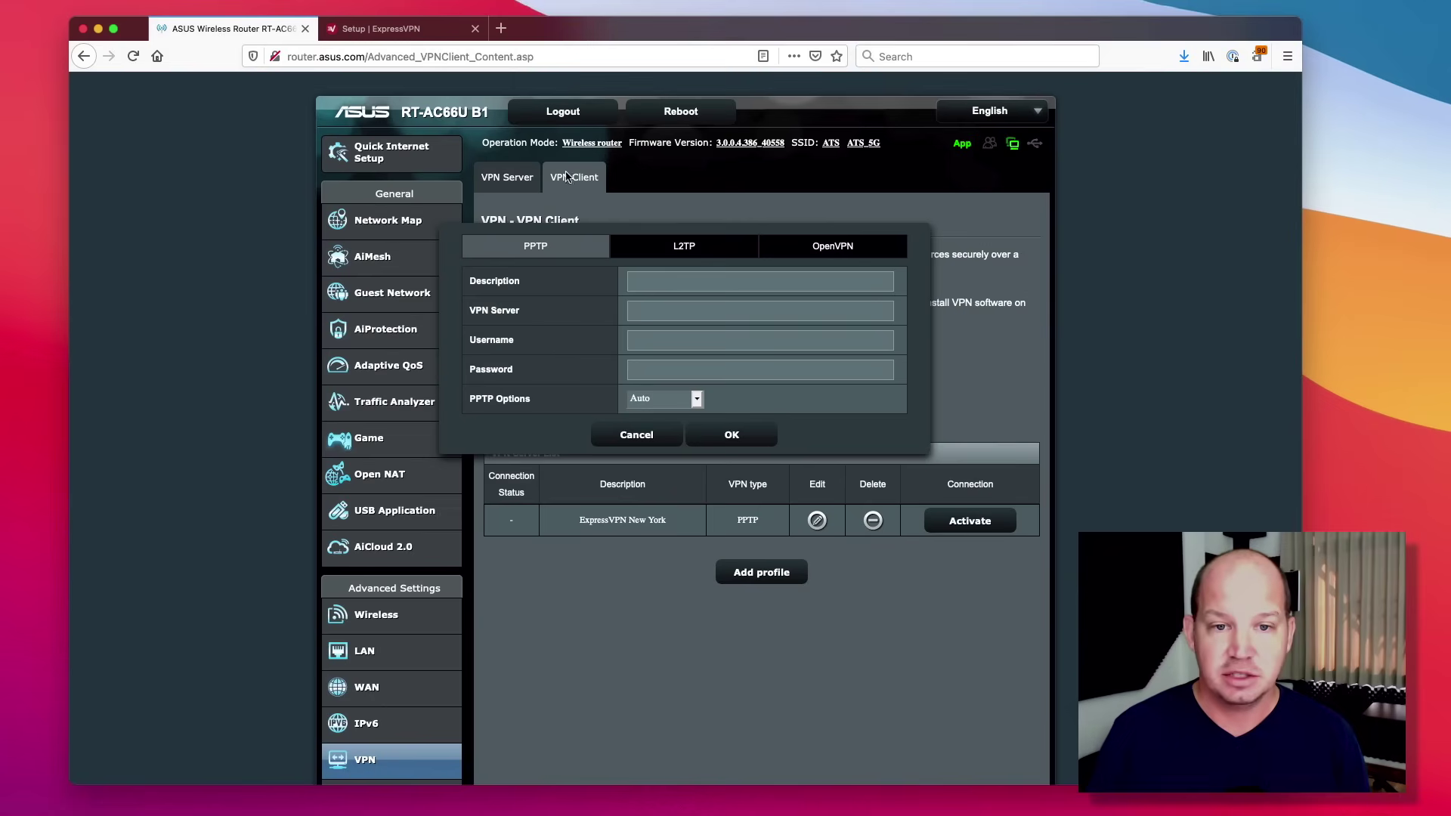
pyautogui.click(695, 280)
pyautogui.write('Expres')
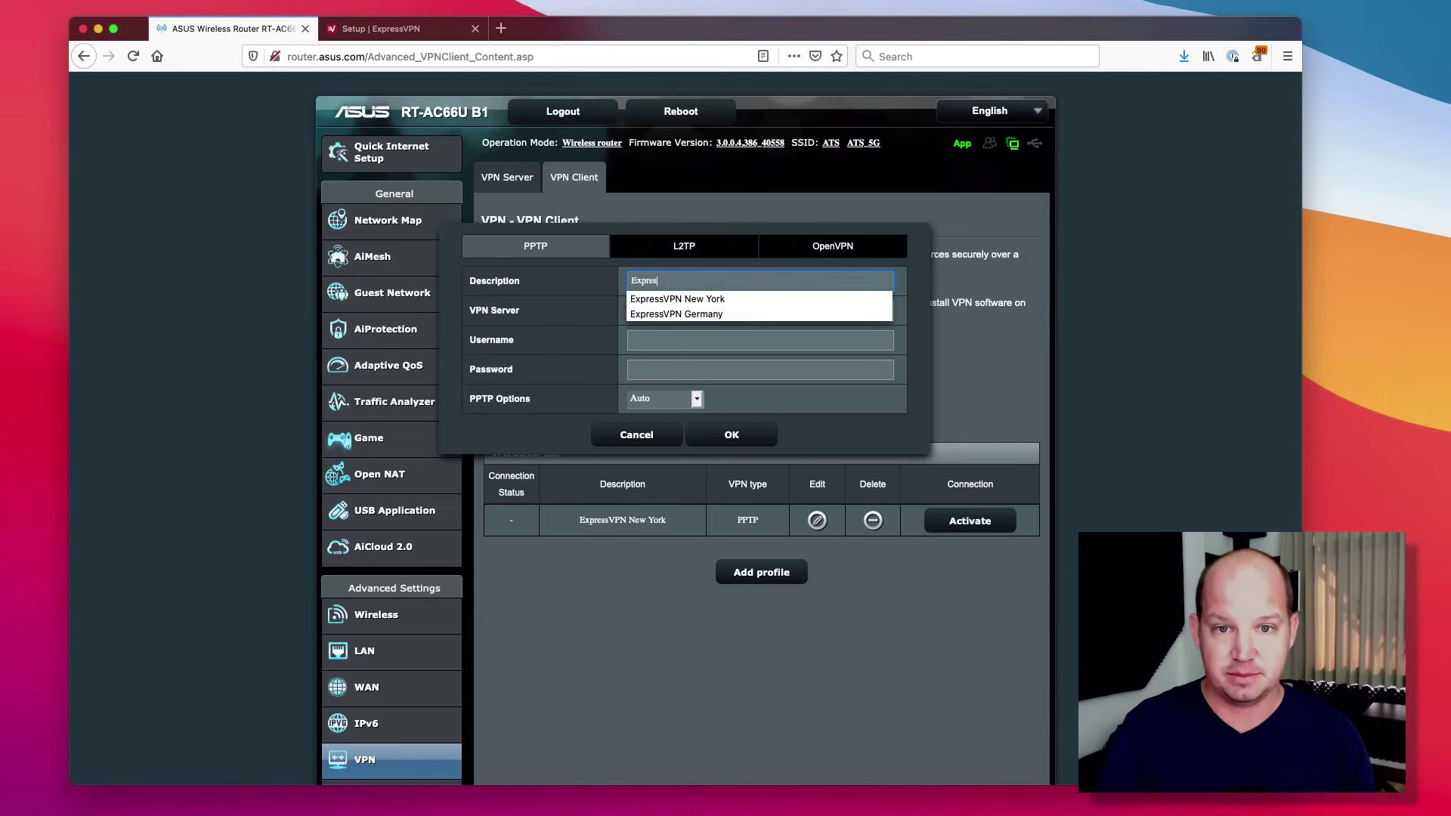
pyautogui.write('sVPN Chicago')
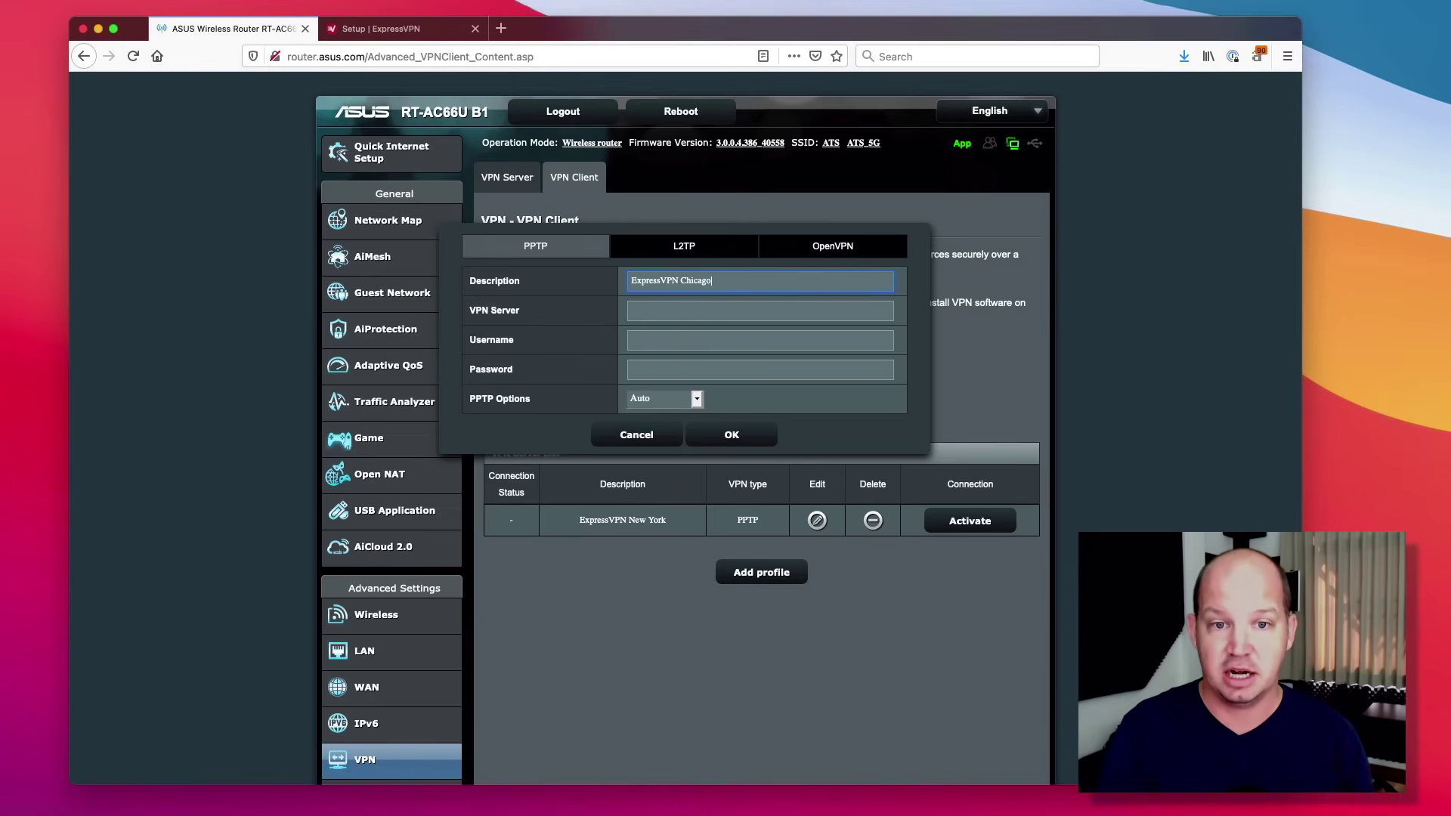
pyautogui.click(632, 311)
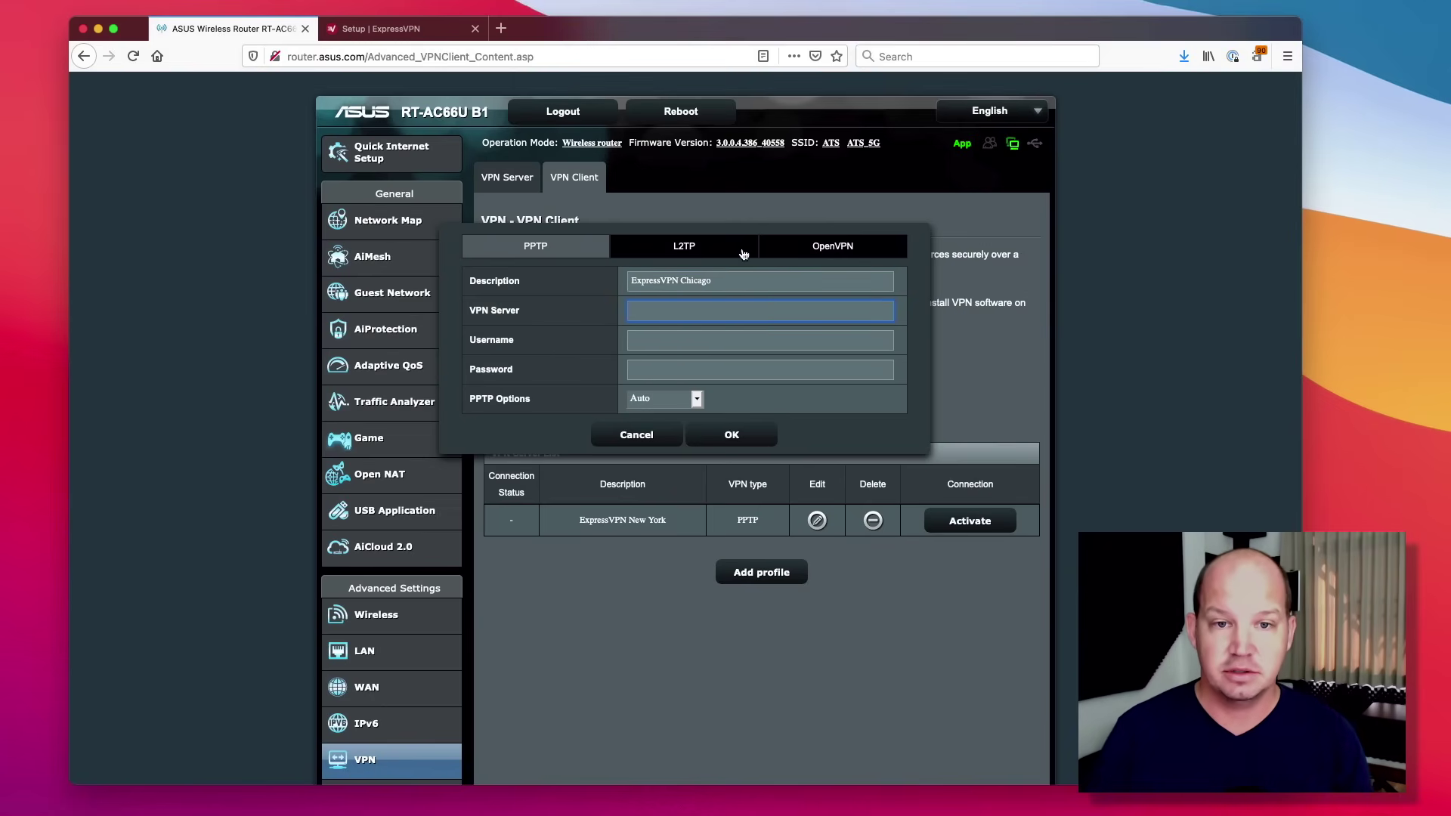
pyautogui.click(836, 248)
pyautogui.click(633, 282)
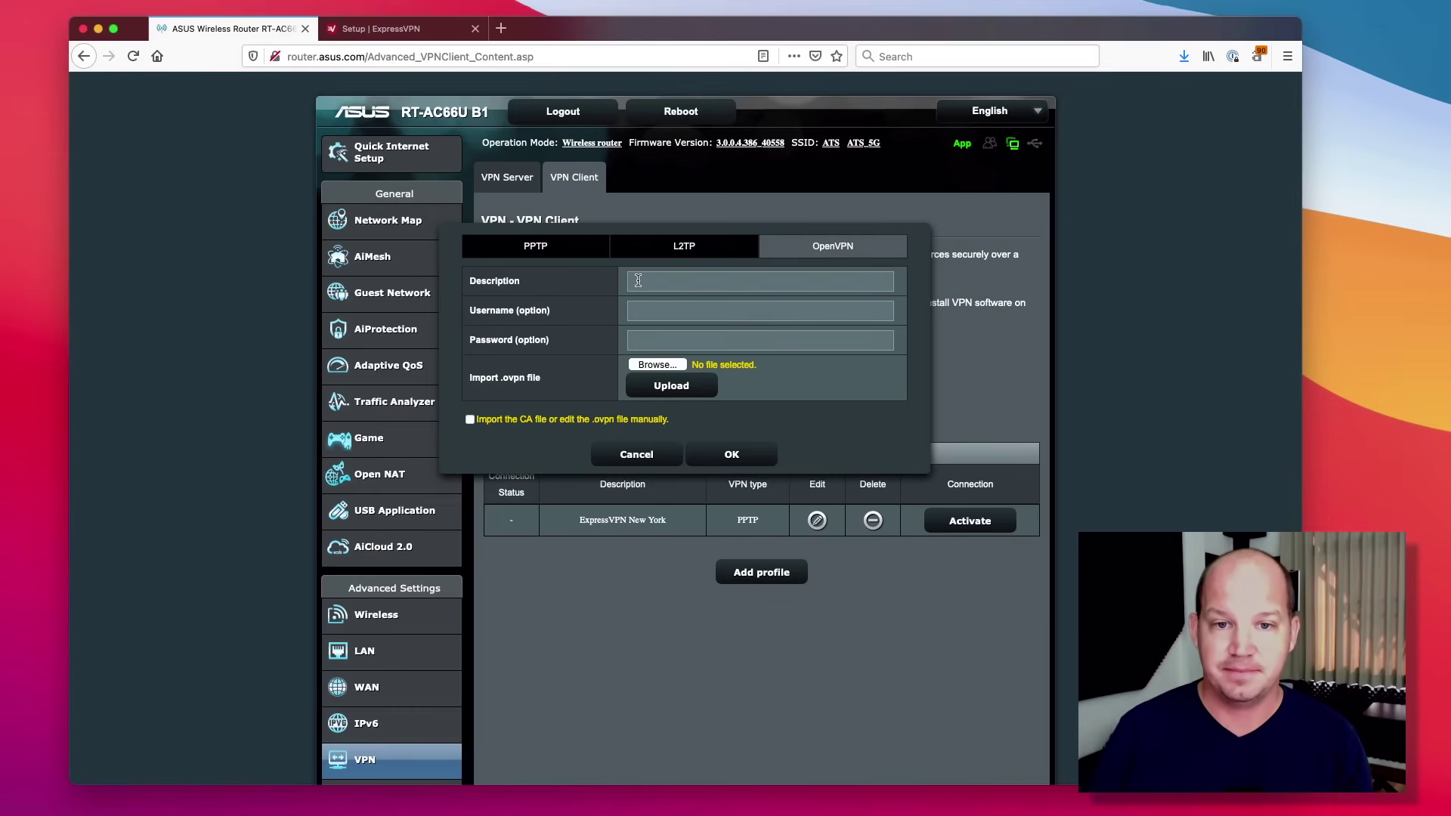
pyautogui.write('ExpressVPN')
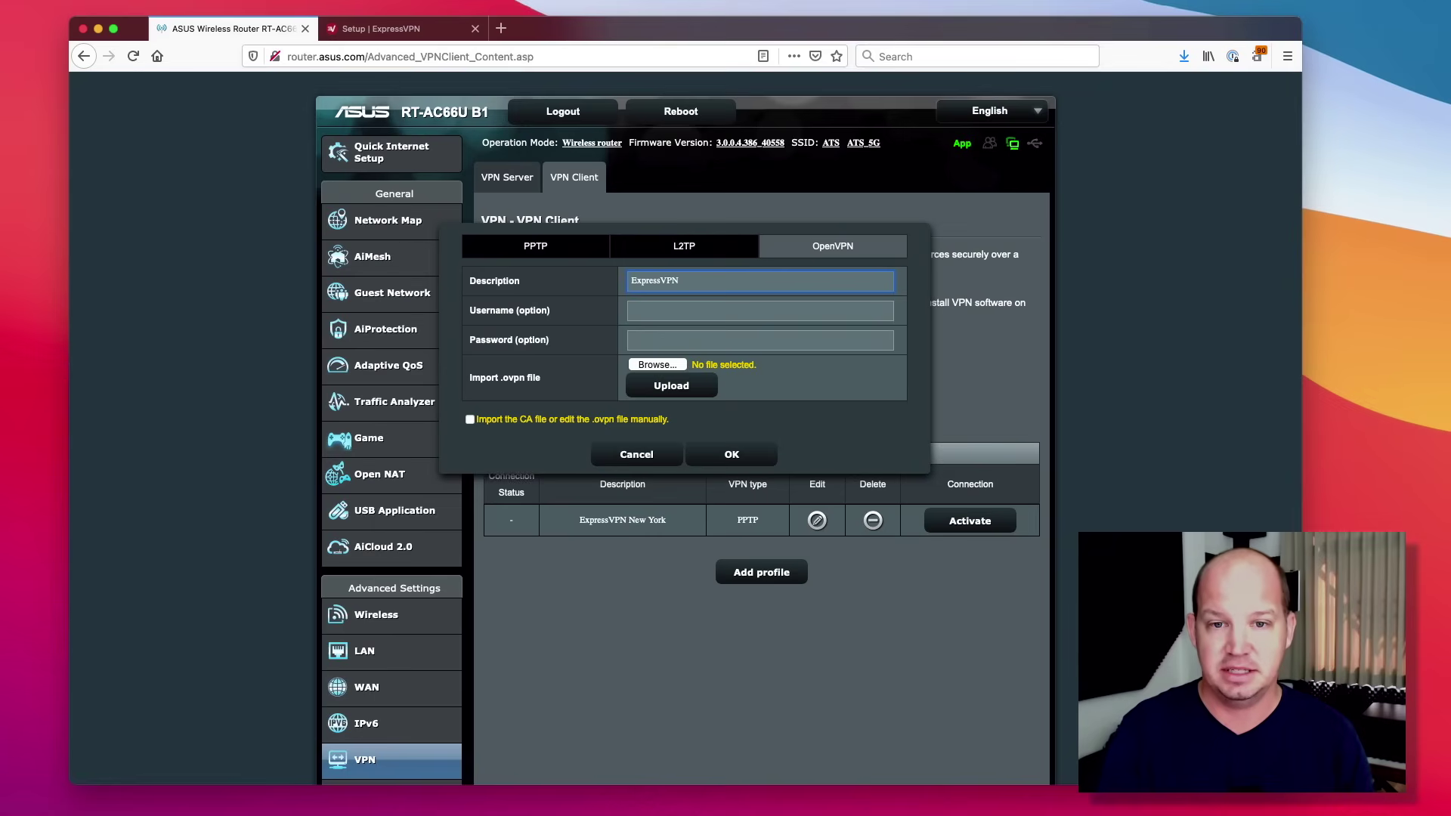
pyautogui.write(' Chicago')
pyautogui.press('Tab')
pyautogui.press('super+v')
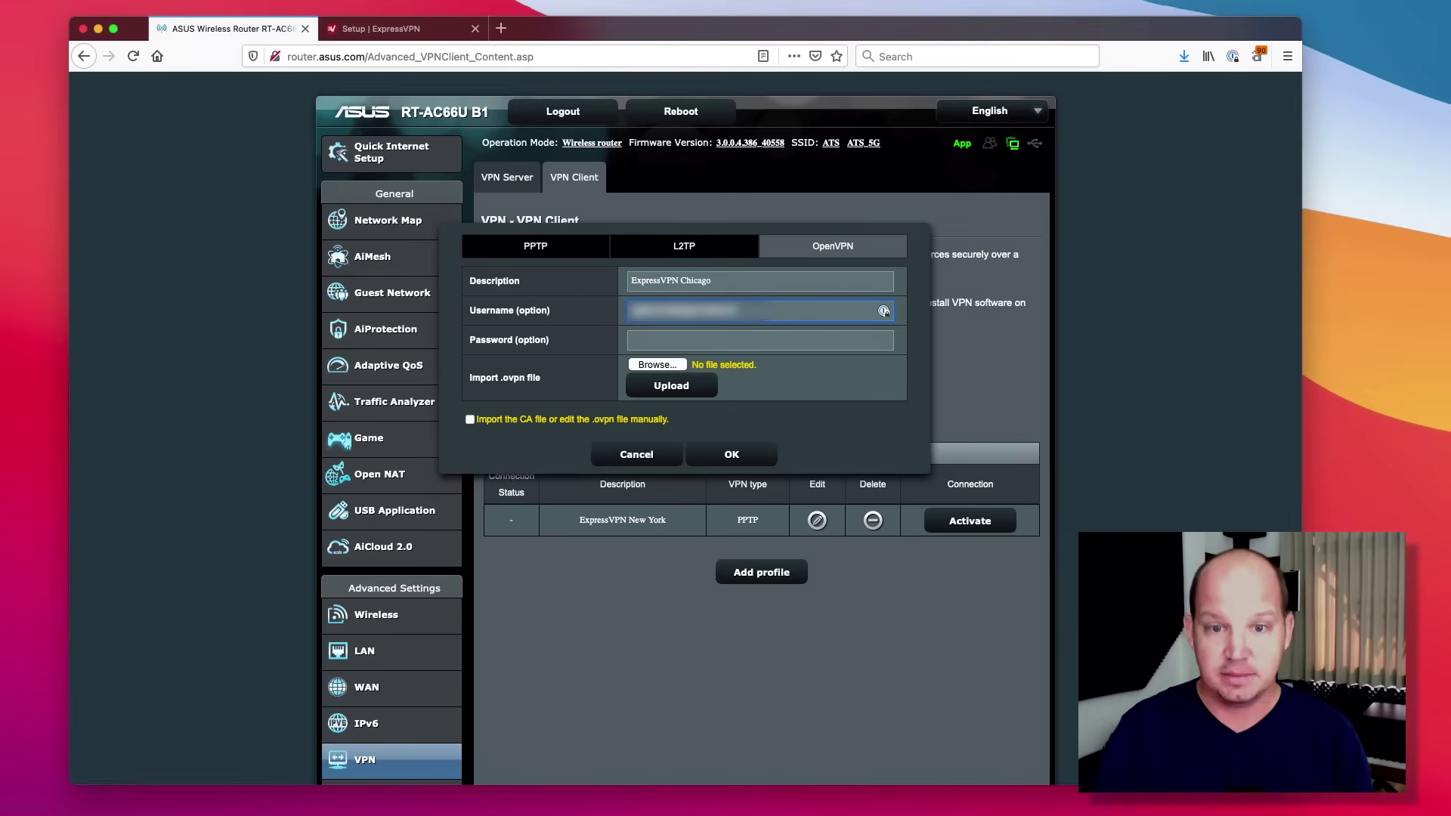
# Copy the ExpressVPN OpenVPN password into the profile's password field
pyautogui.click(389, 28)
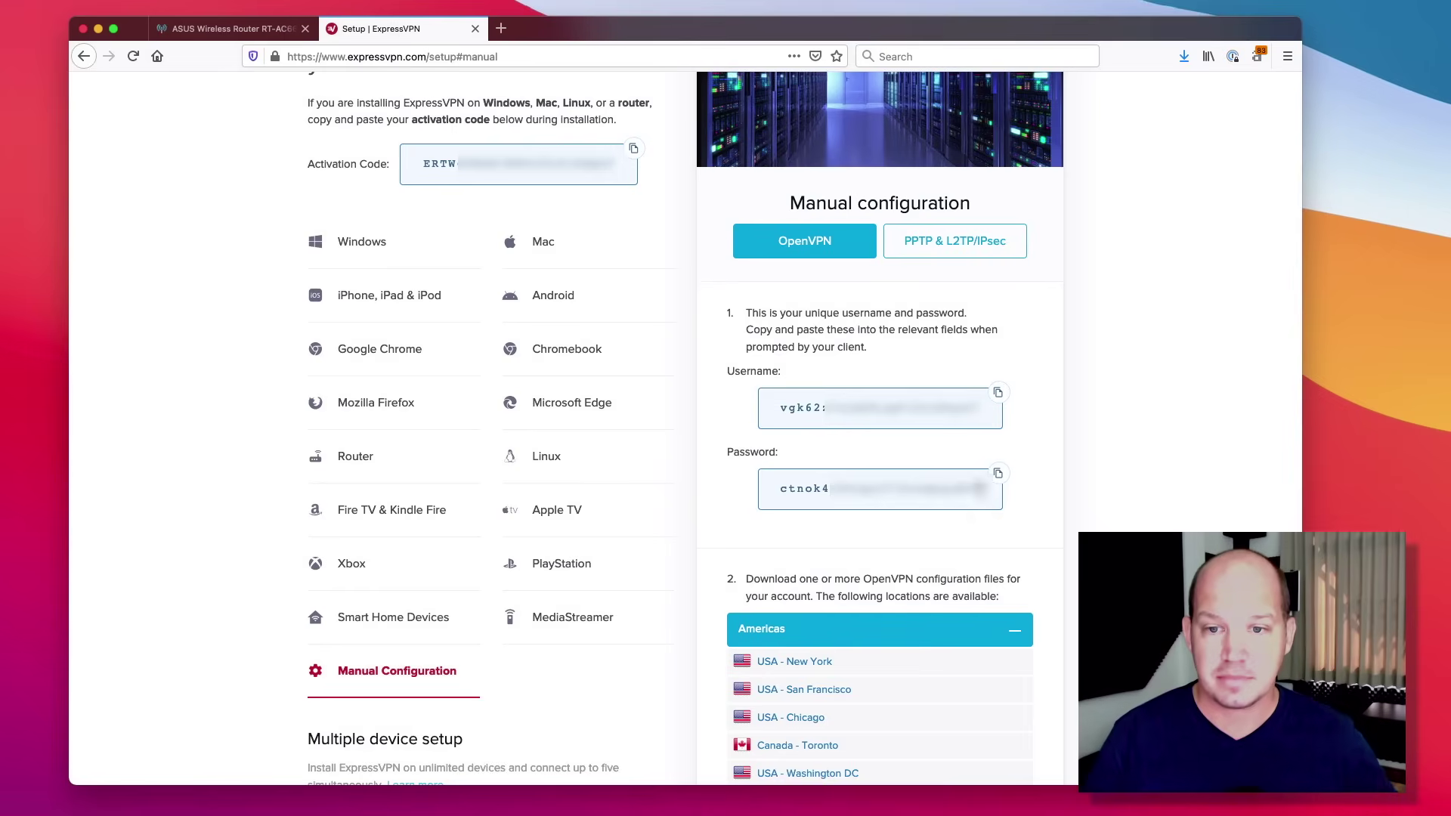
pyautogui.click(997, 474)
pyautogui.click(234, 30)
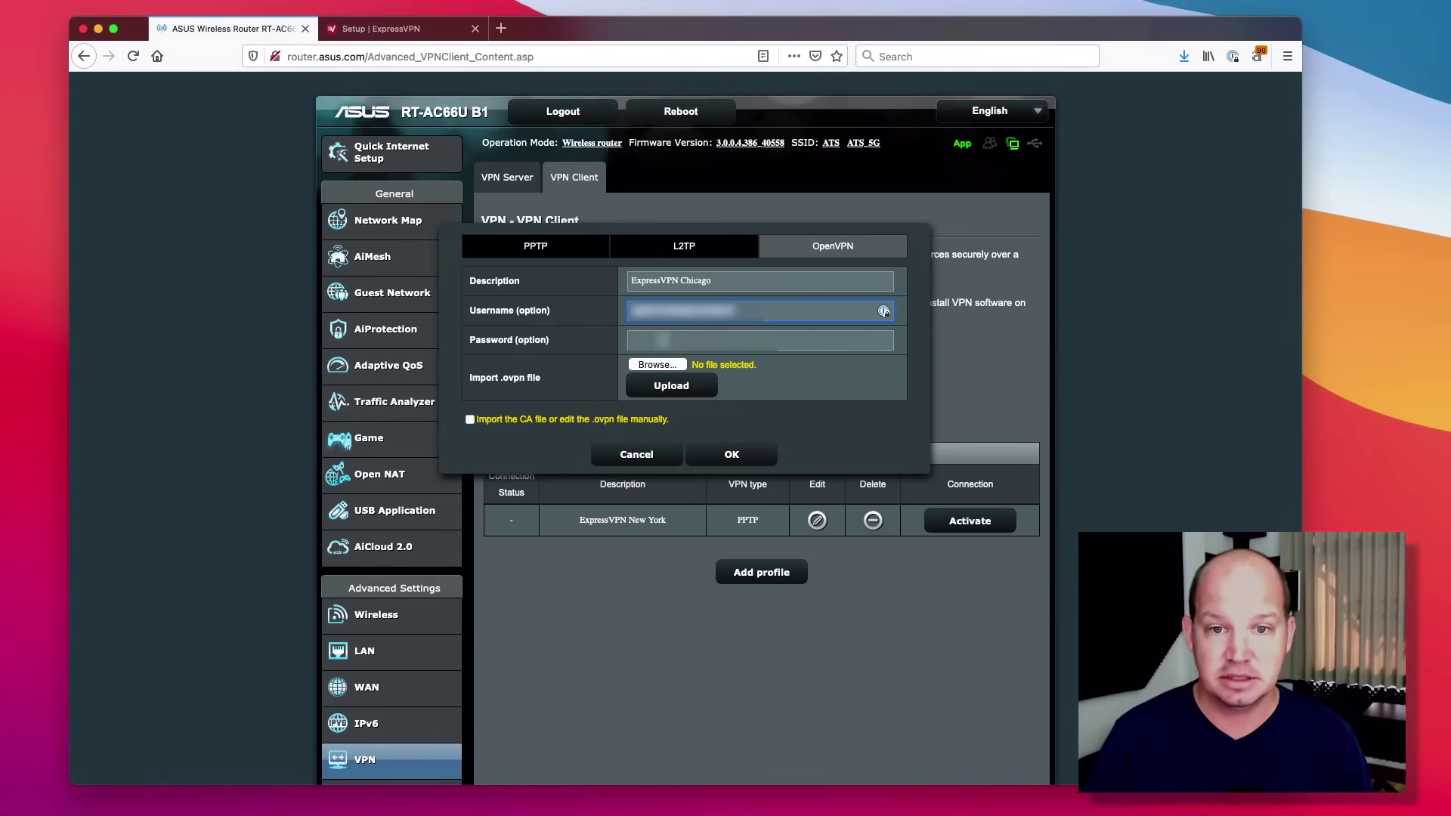
pyautogui.click(663, 333)
pyautogui.press('super+v')
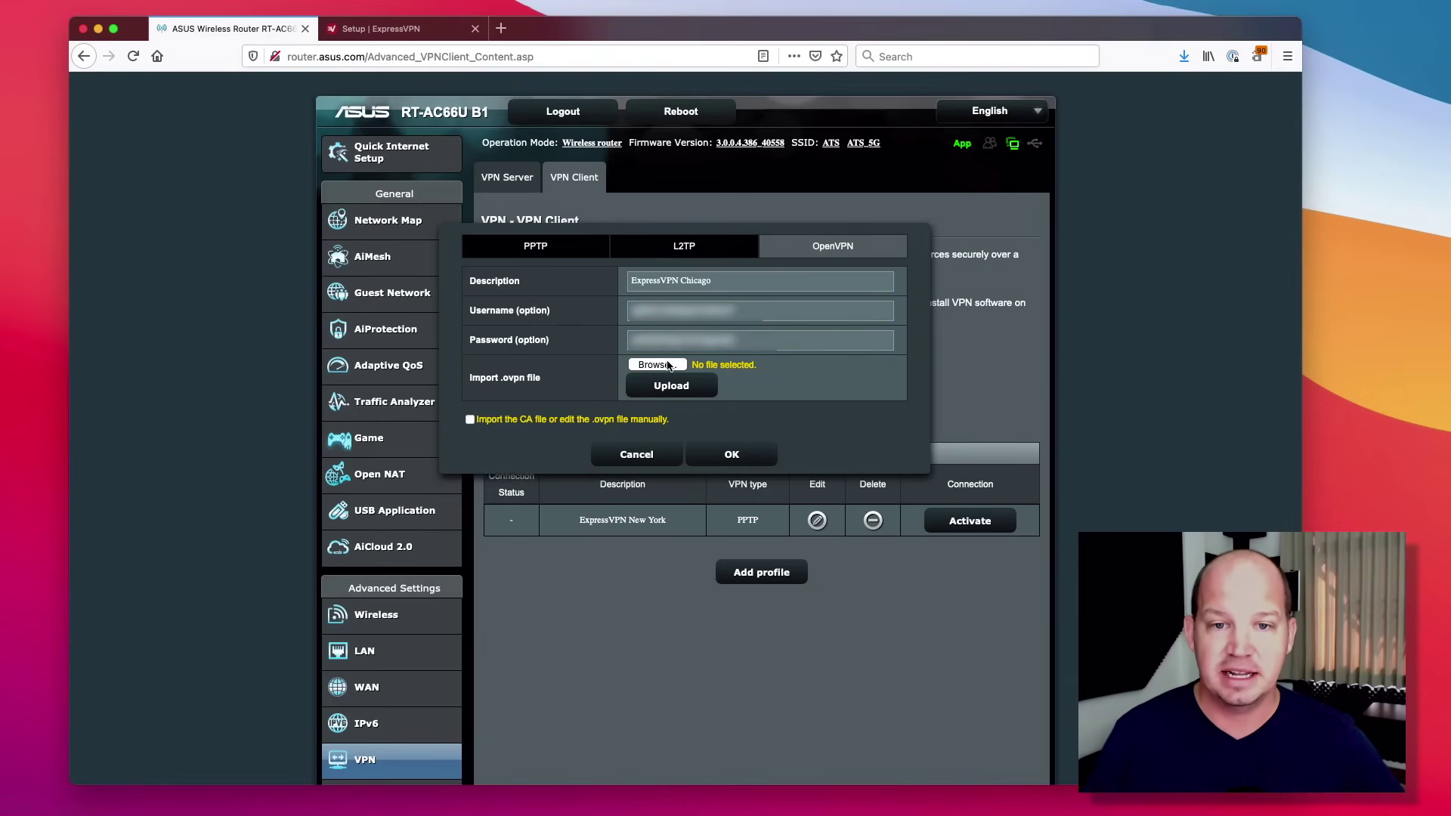
# Import and upload the Chicago .ovpn configuration file, then save the profile
pyautogui.click(657, 365)
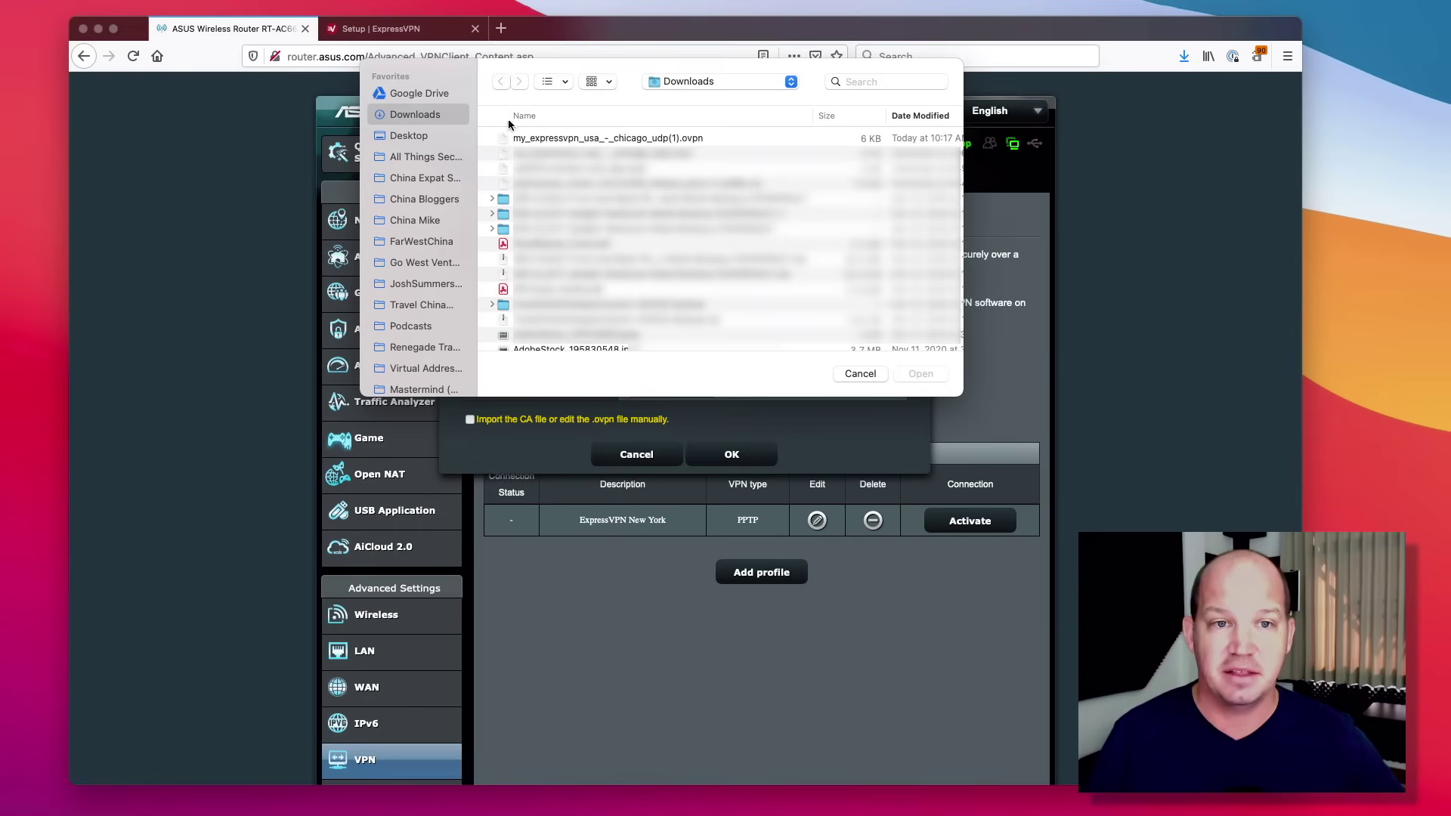
pyautogui.doubleClick(555, 139)
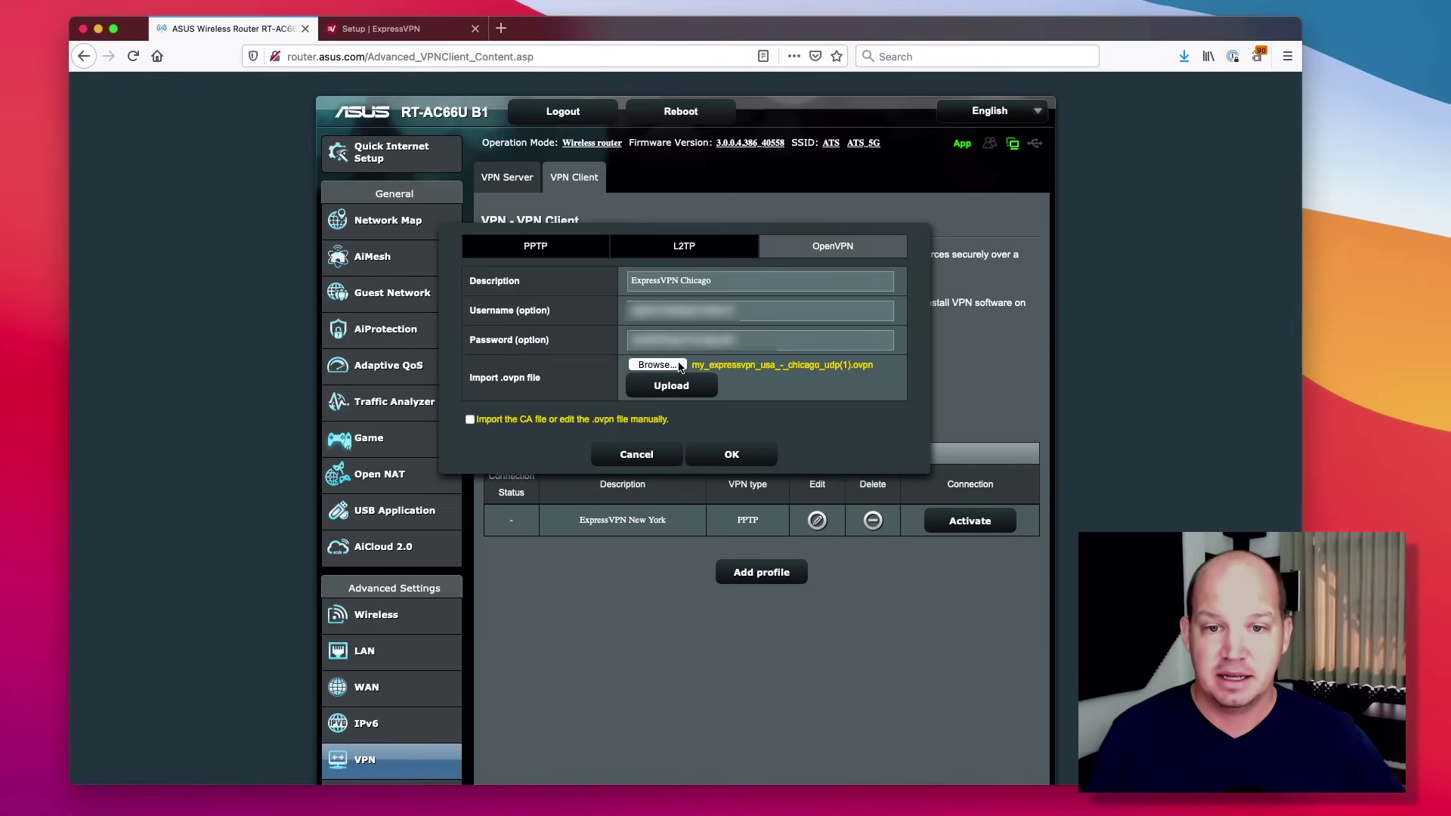
pyautogui.click(673, 387)
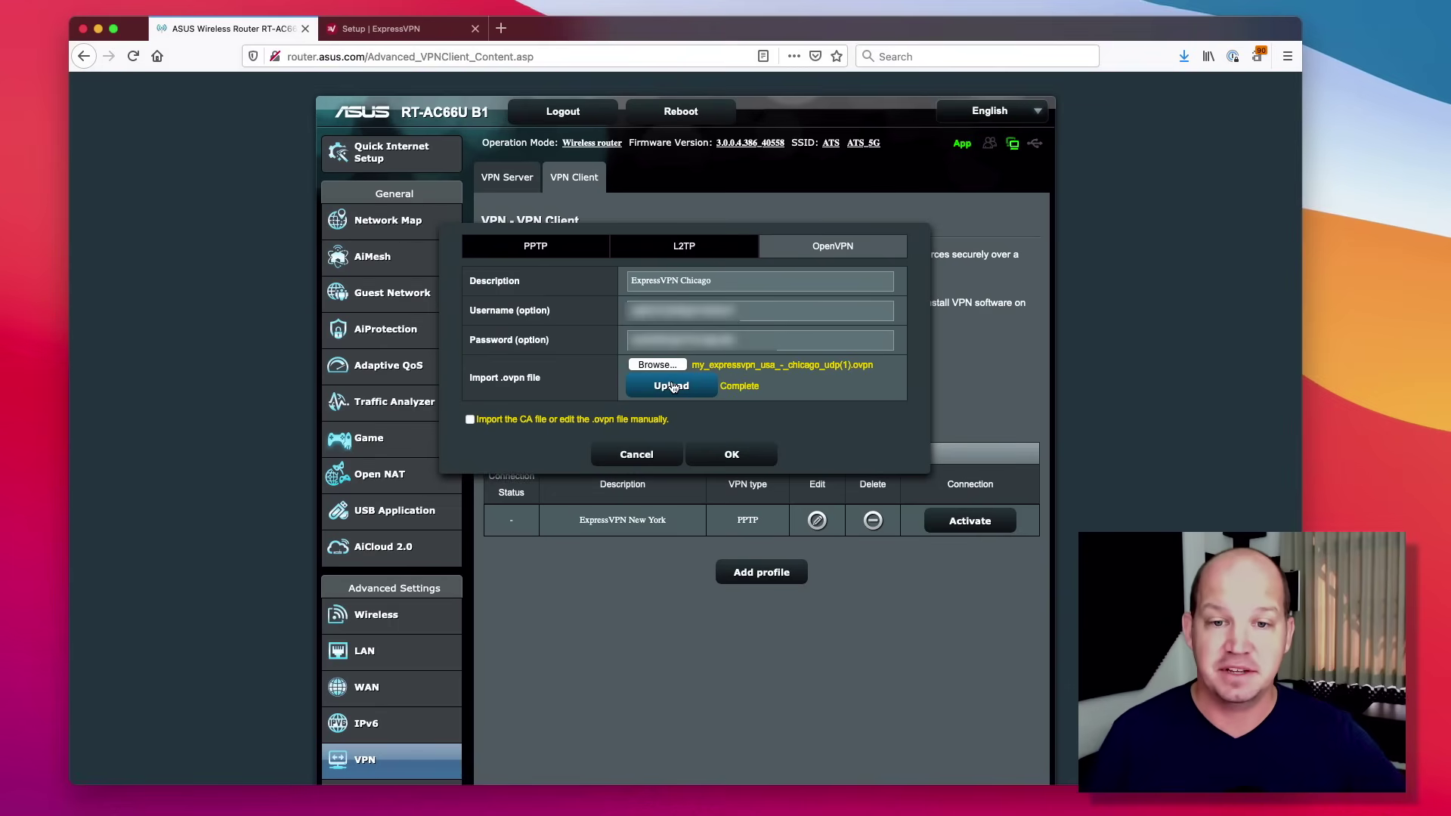
pyautogui.click(731, 455)
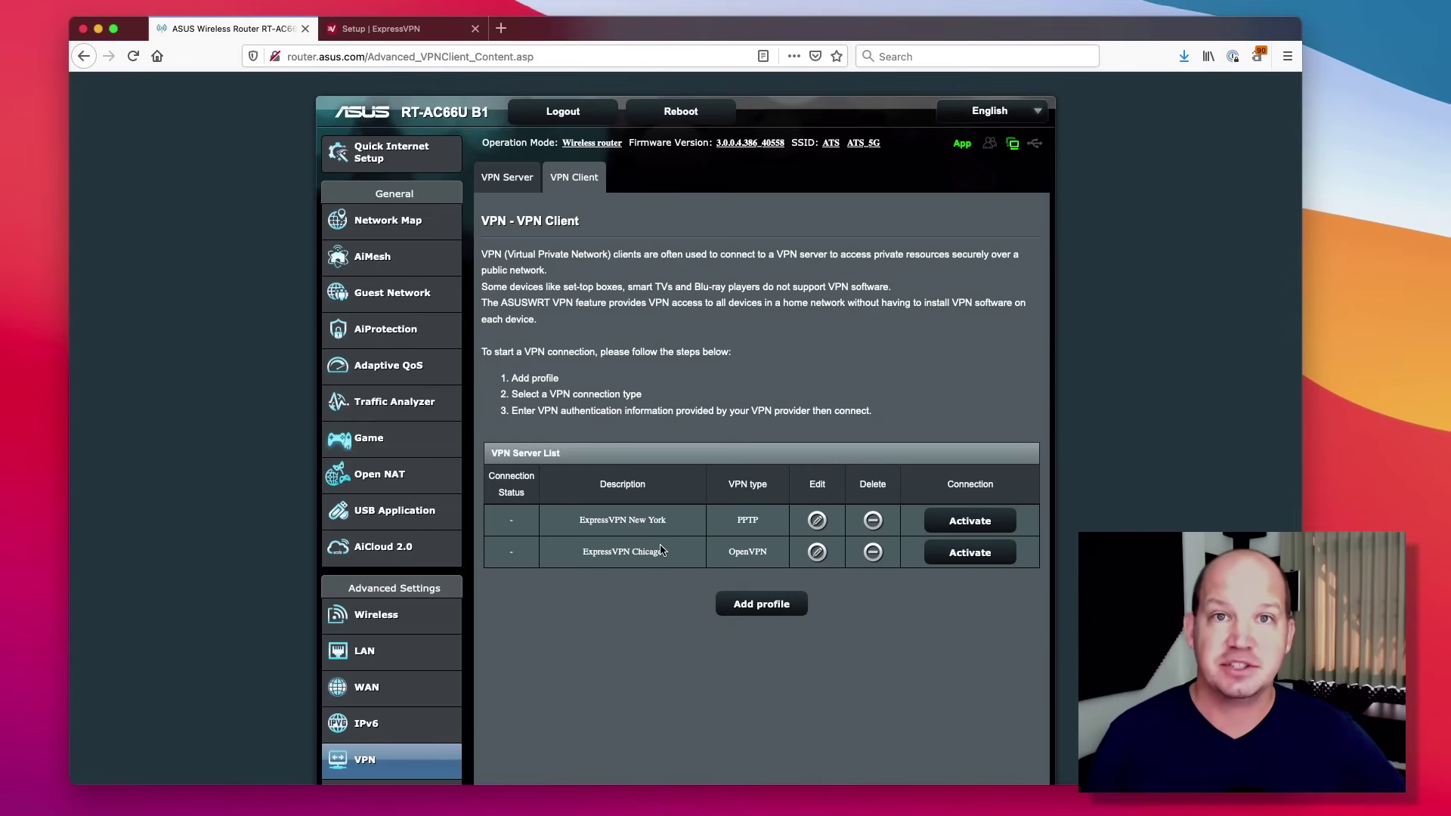
# Activate the ExpressVPN Chicago OpenVPN profile so the router connects through it
pyautogui.click(983, 553)
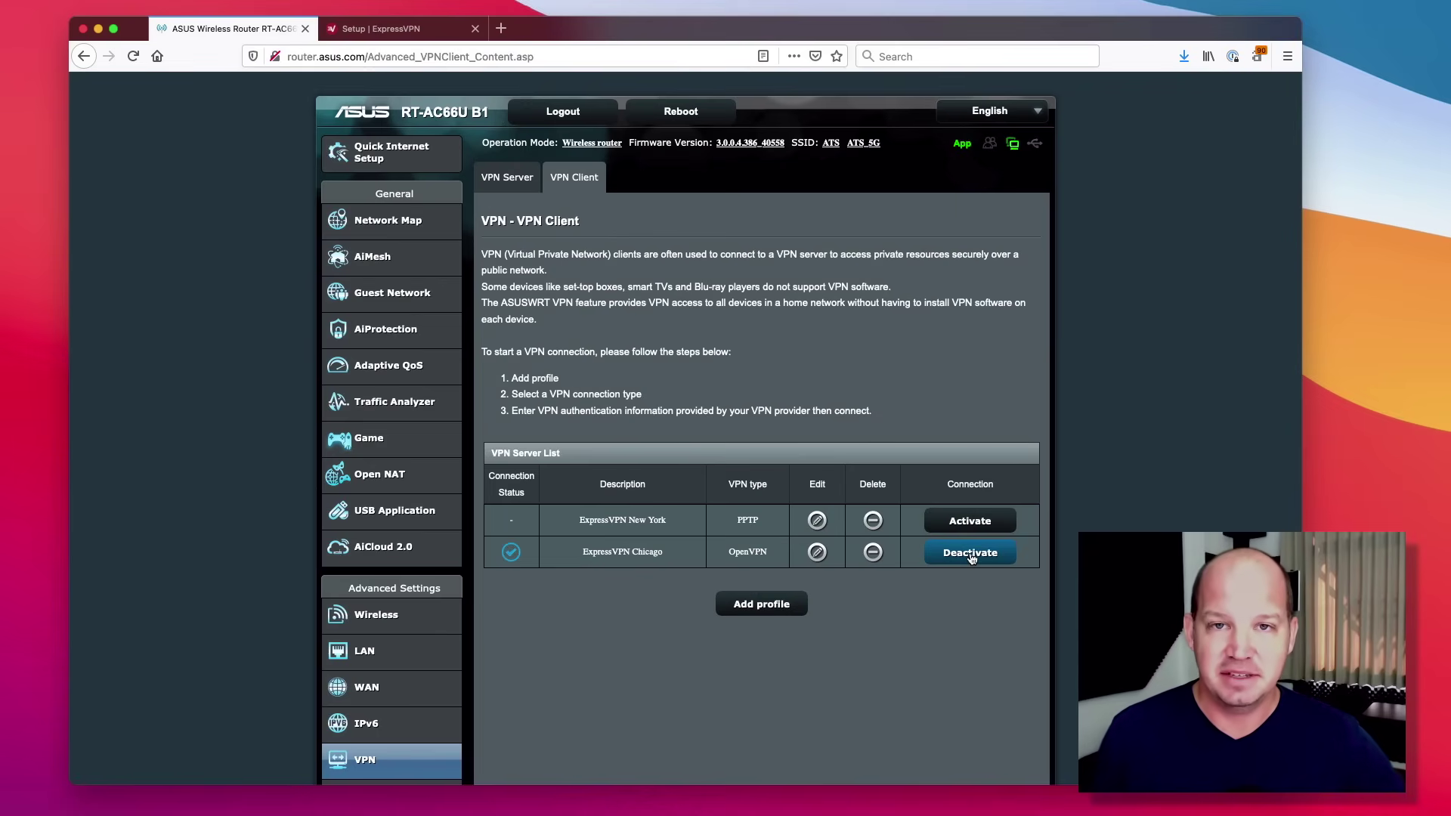
# Deactivate the ExpressVPN Chicago profile, leaving no saved VPN profile connected
pyautogui.click(972, 557)
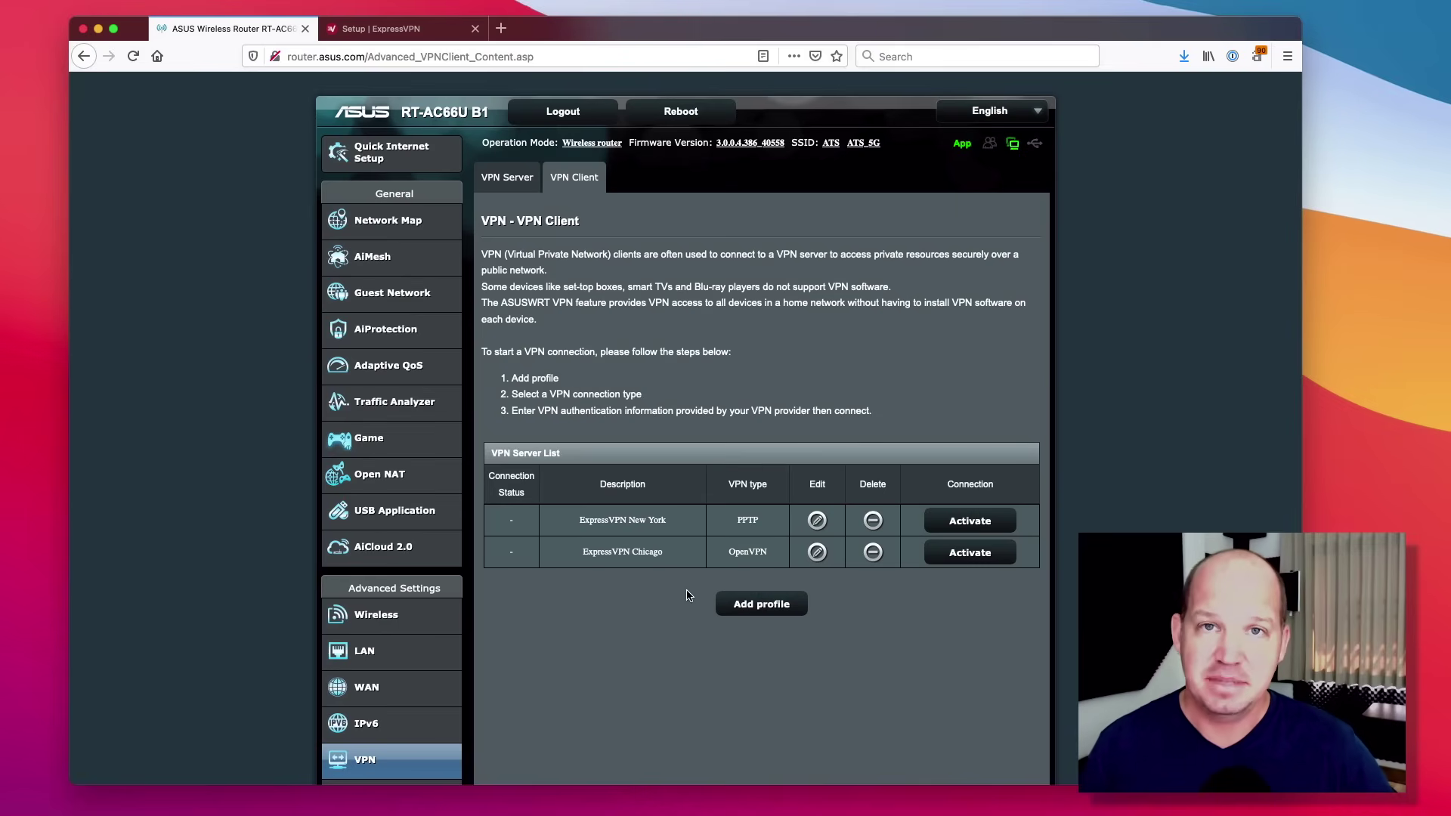
pyautogui.scroll(-3, 488, 640)
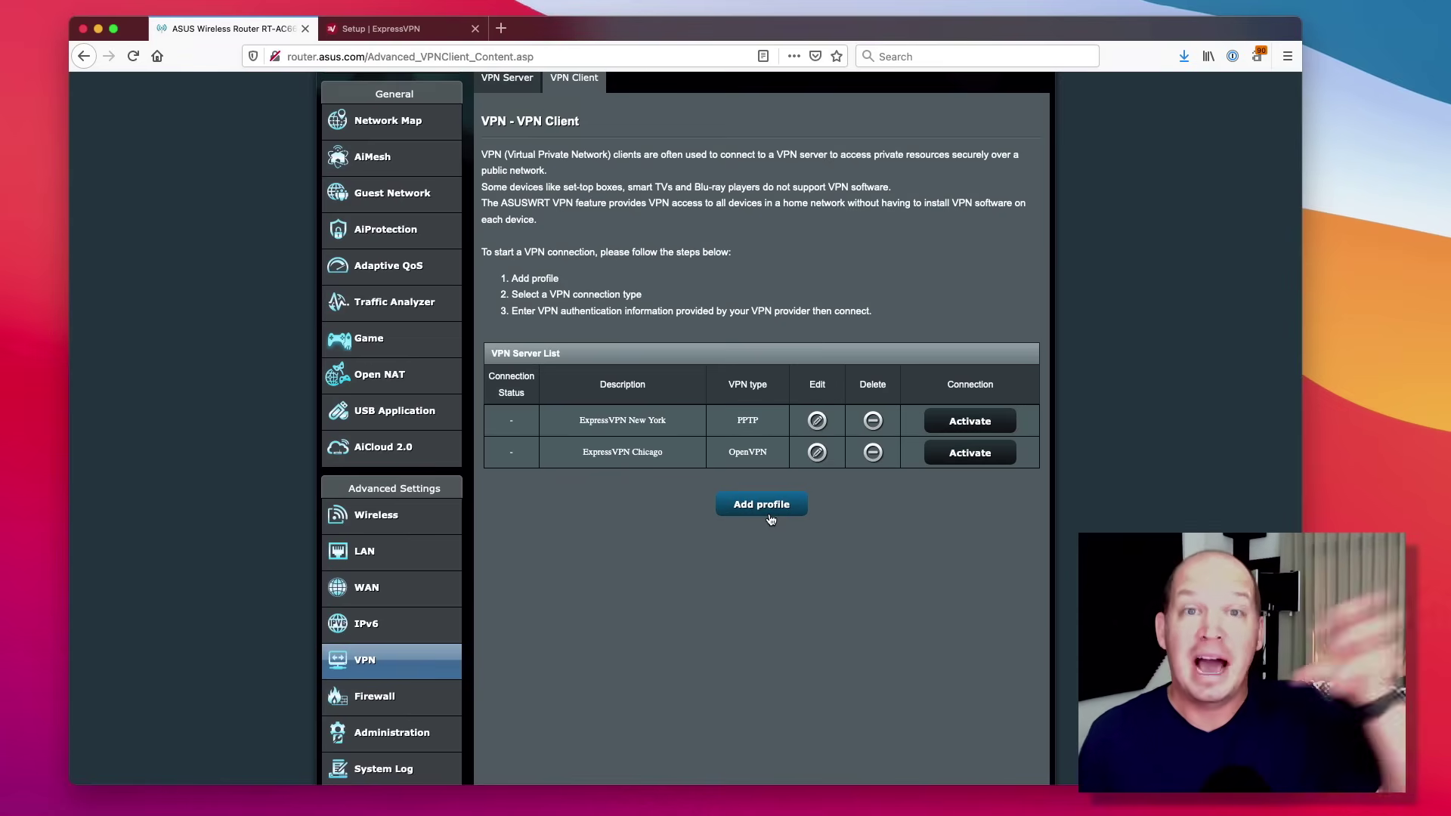
# Go to dd-wrt.com in a new tab and open its Router Database
pyautogui.press('super+t')
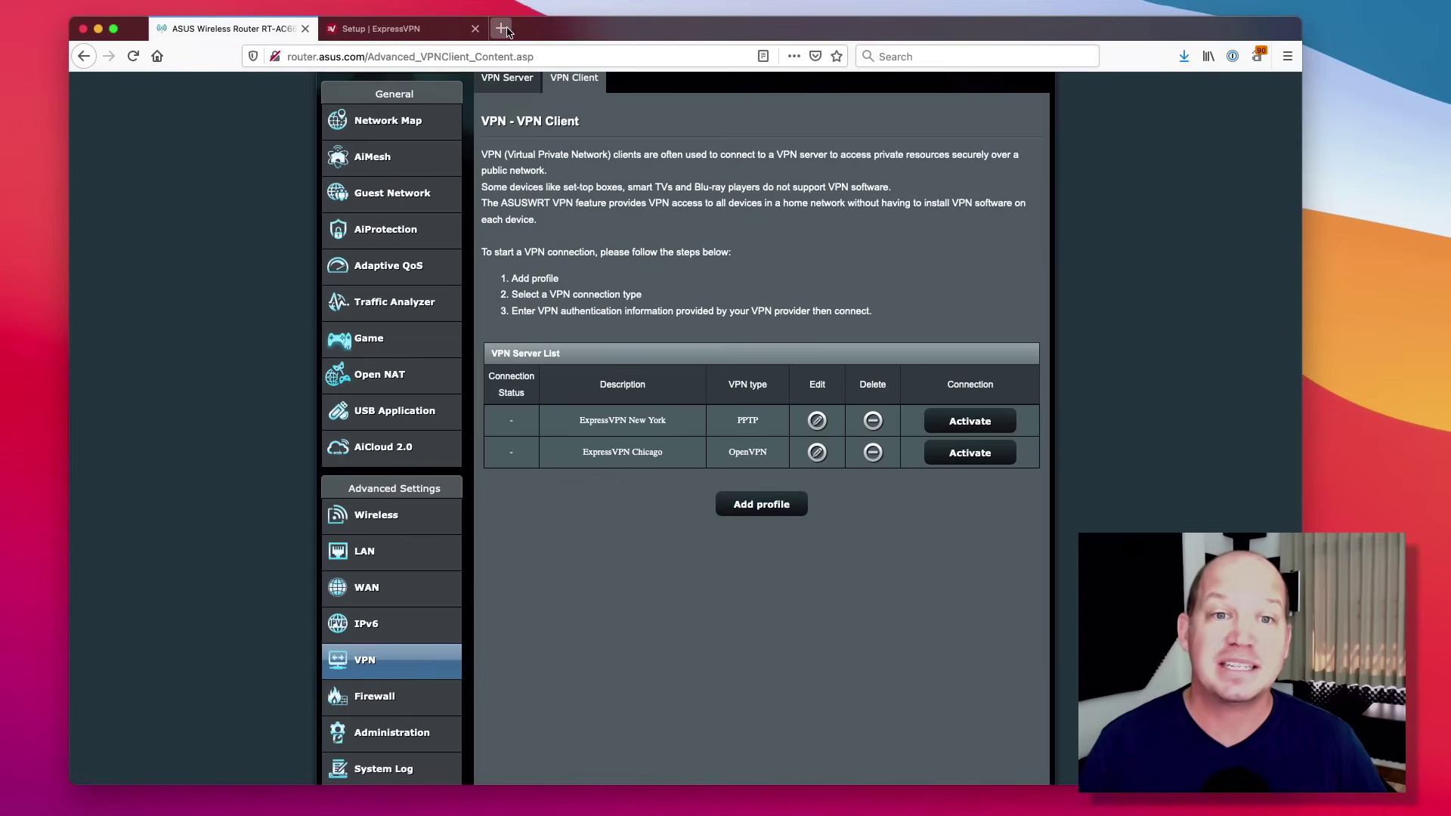
pyautogui.write('dd-wrt.com')
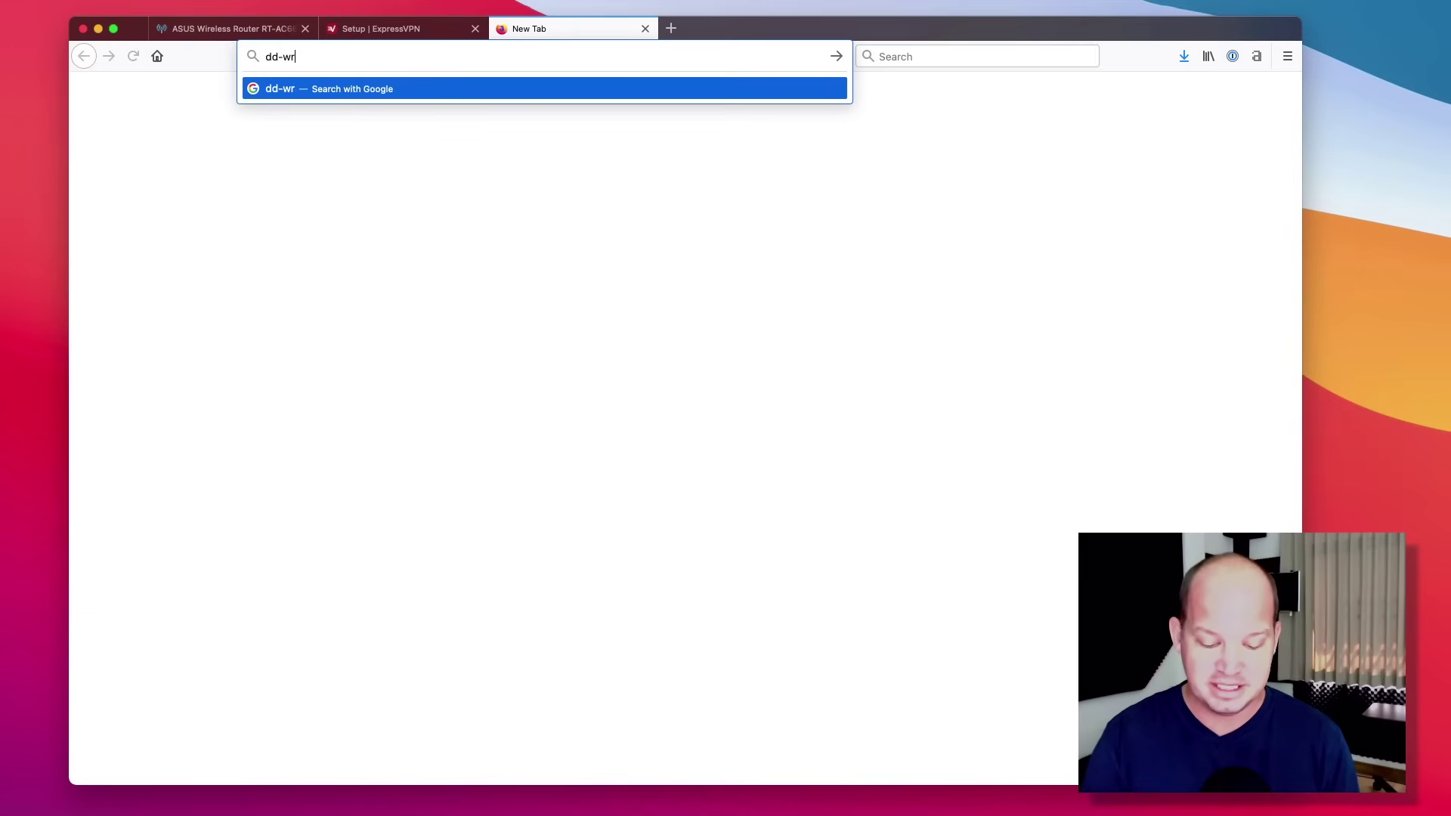
pyautogui.press('Return')
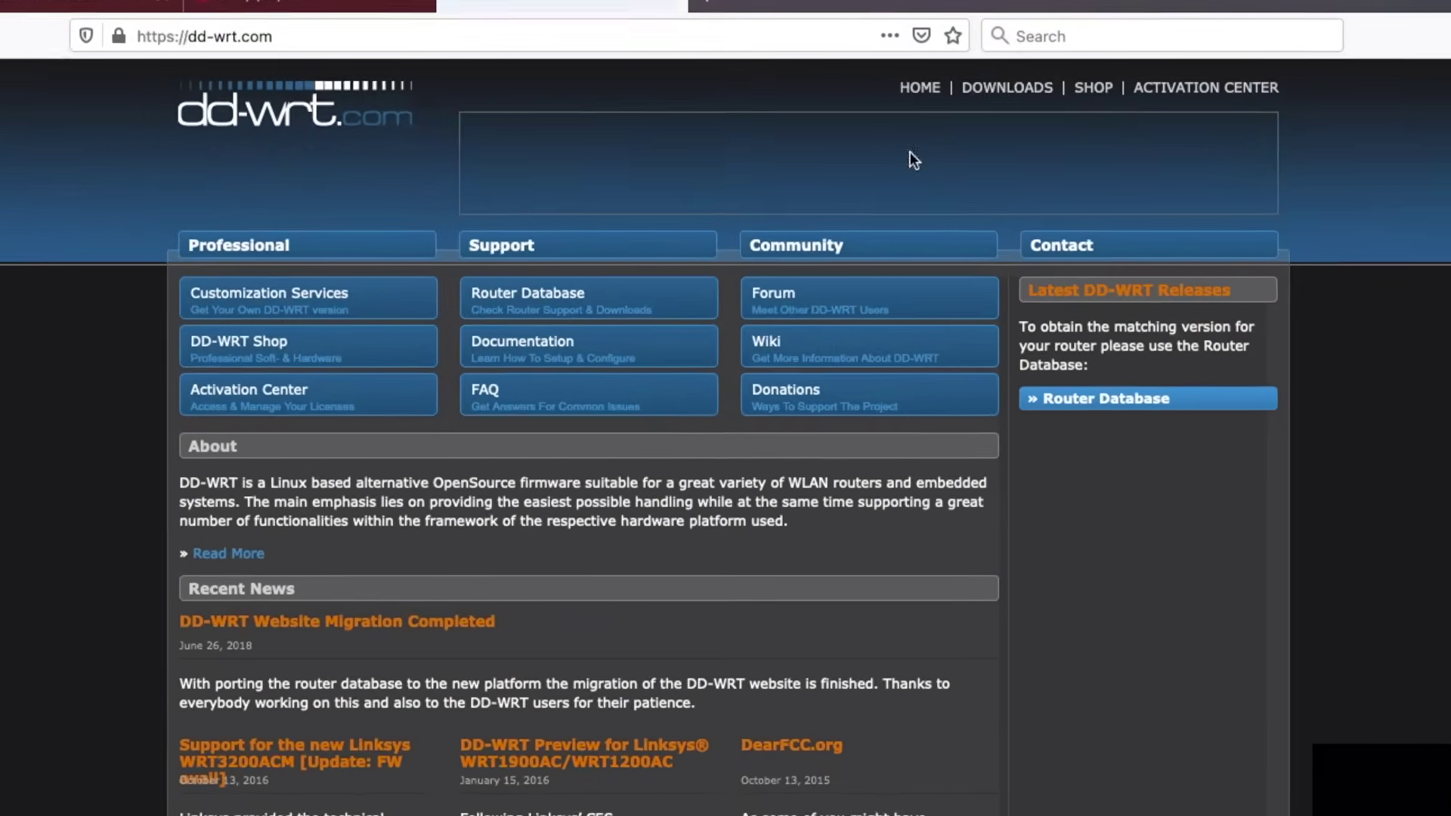
pyautogui.click(661, 272)
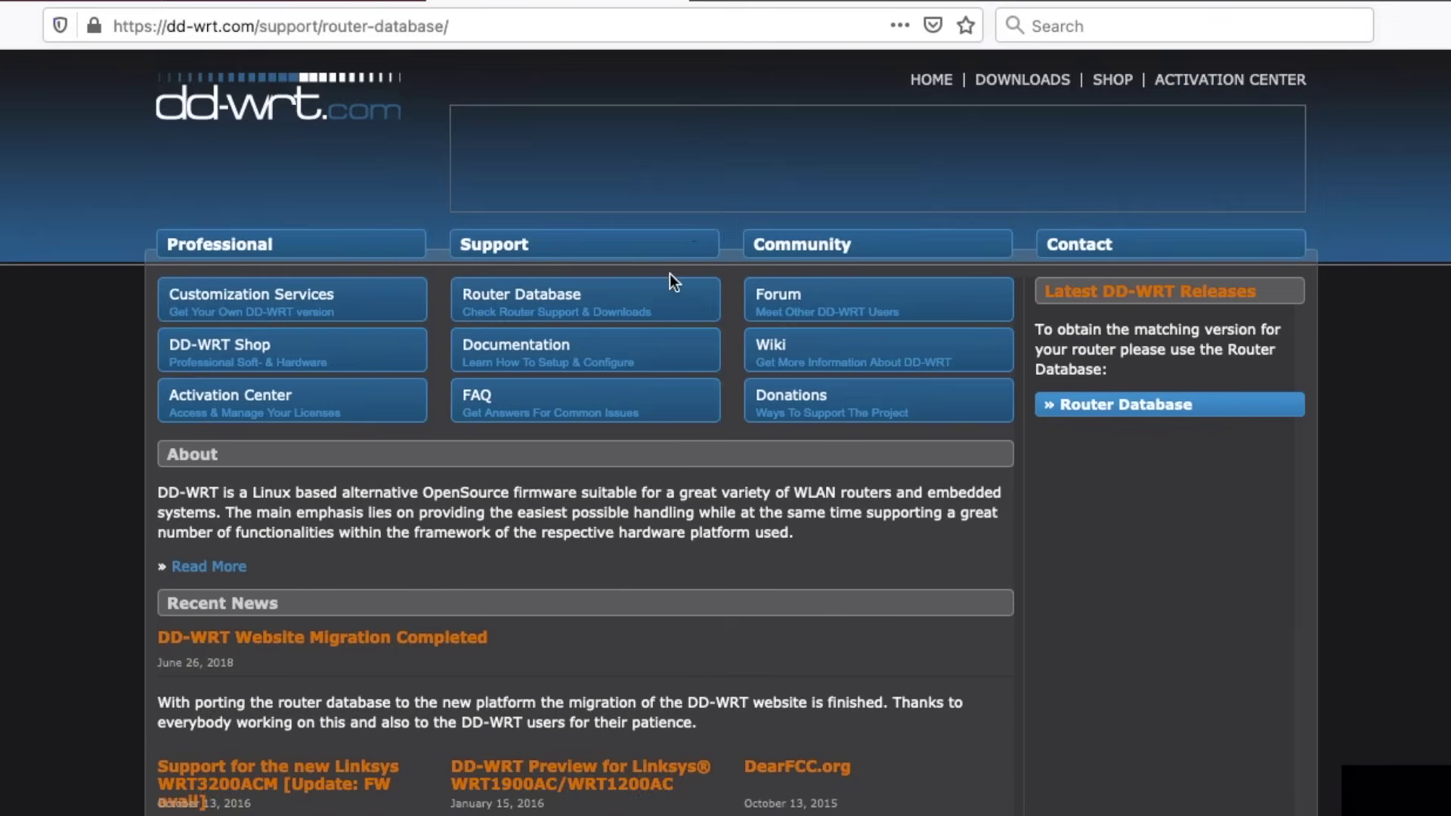
# Search for the asus rt-ac66 and save the dd-wrt-40559-Asus_RT-AC66U.trx factory flash file
pyautogui.click(408, 391)
pyautogui.write('asu')
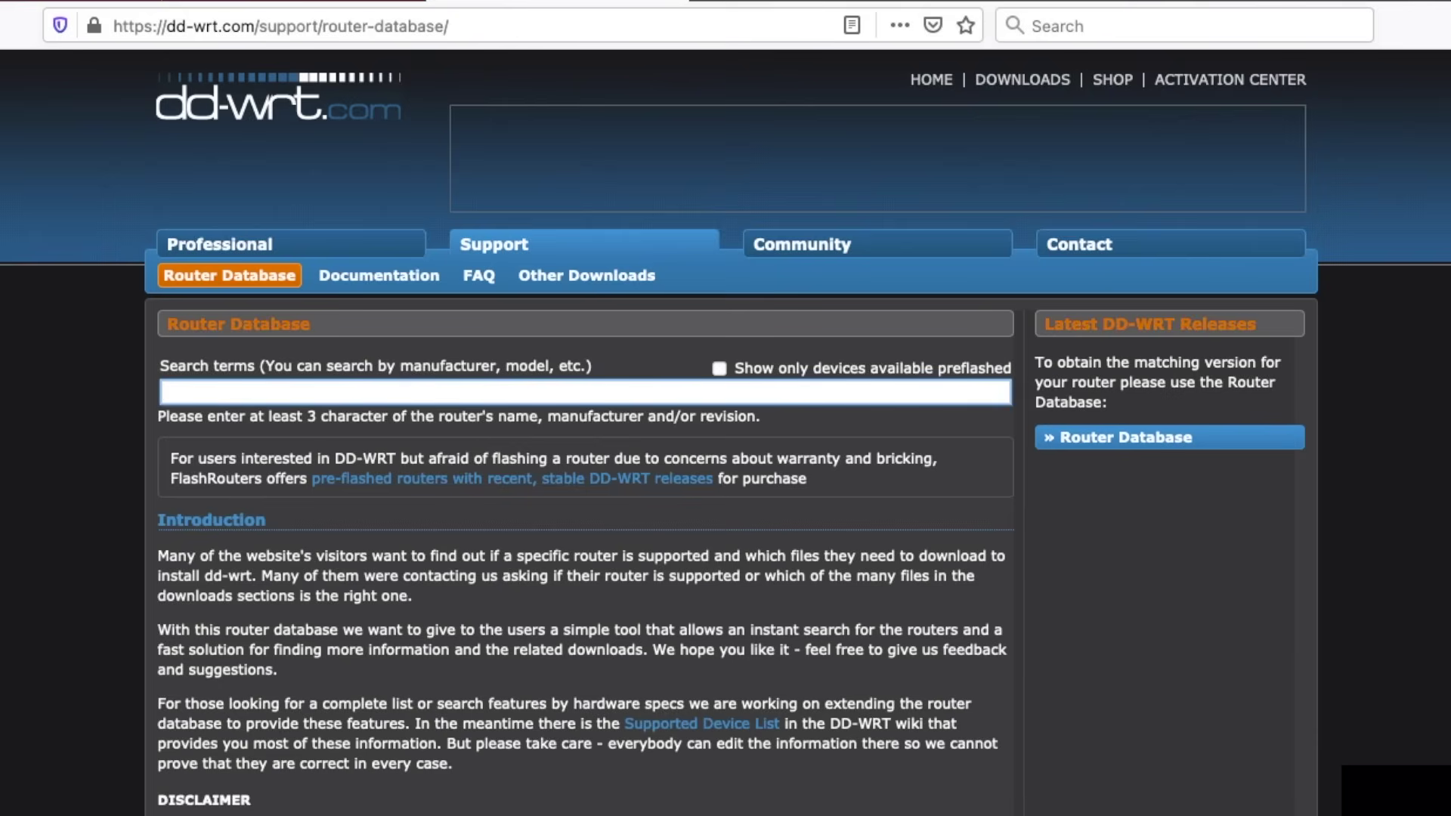
pyautogui.write('s')
pyautogui.press('Down')
pyautogui.press('Return')
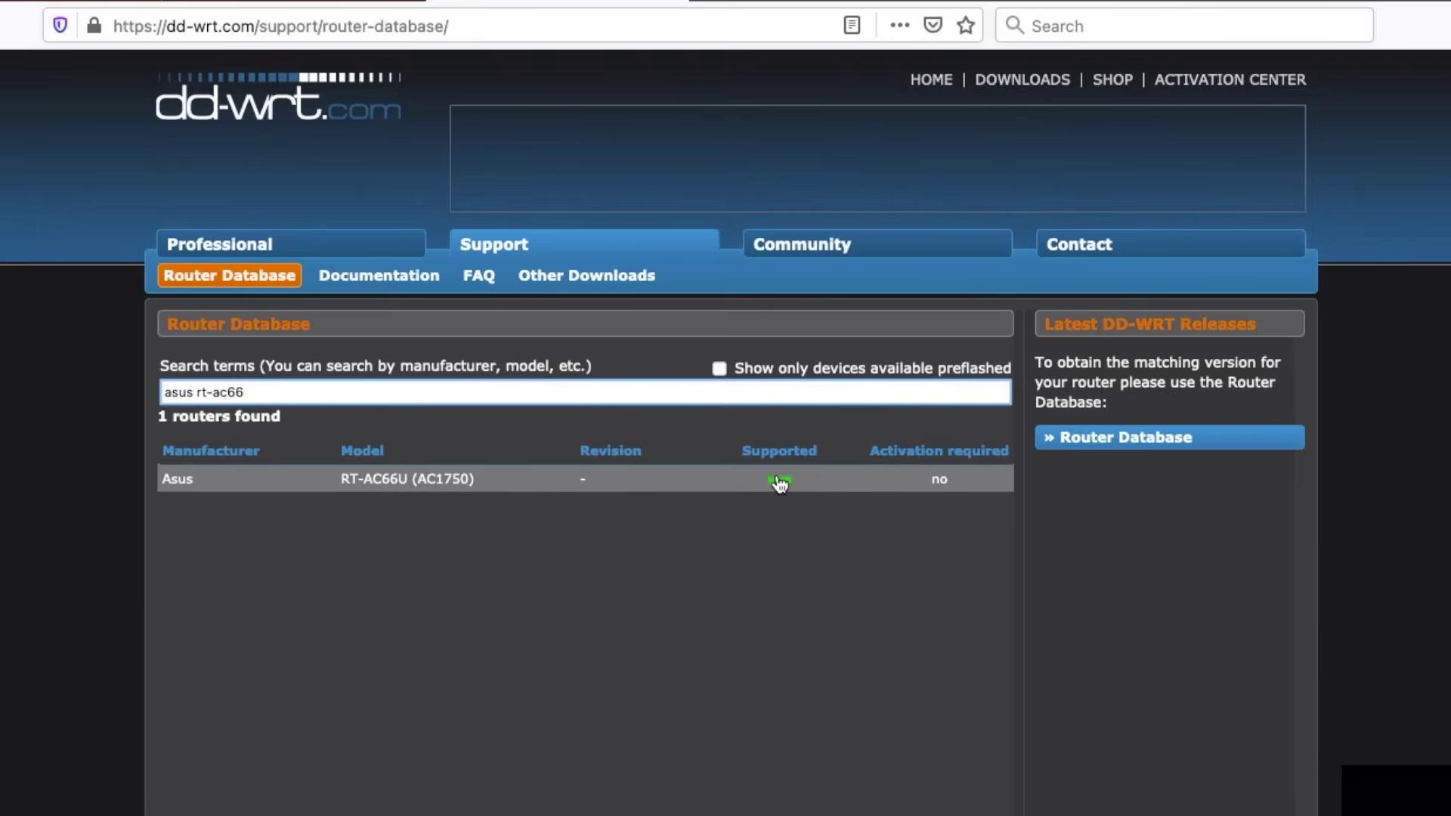
pyautogui.click(420, 482)
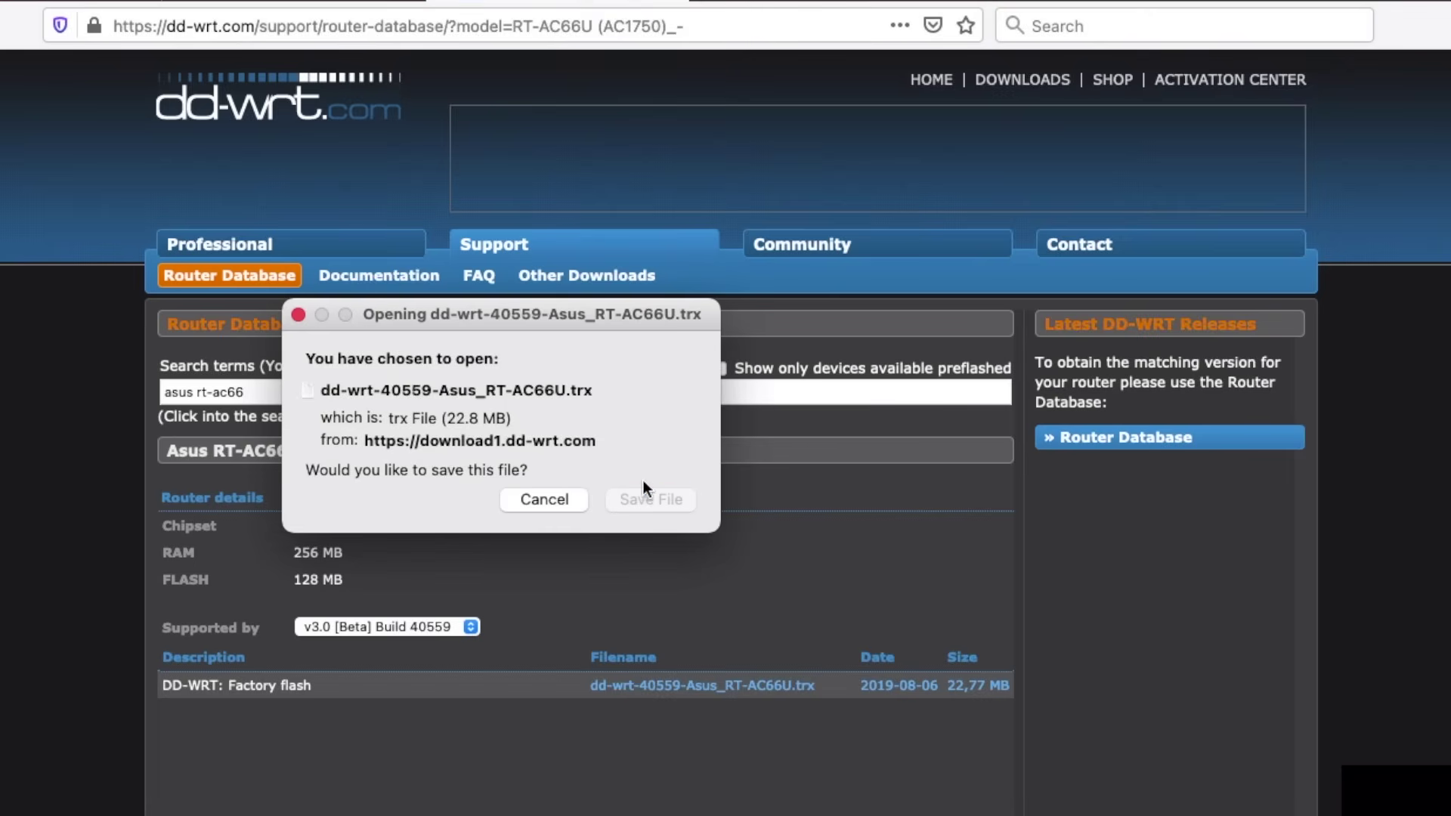
pyautogui.click(650, 498)
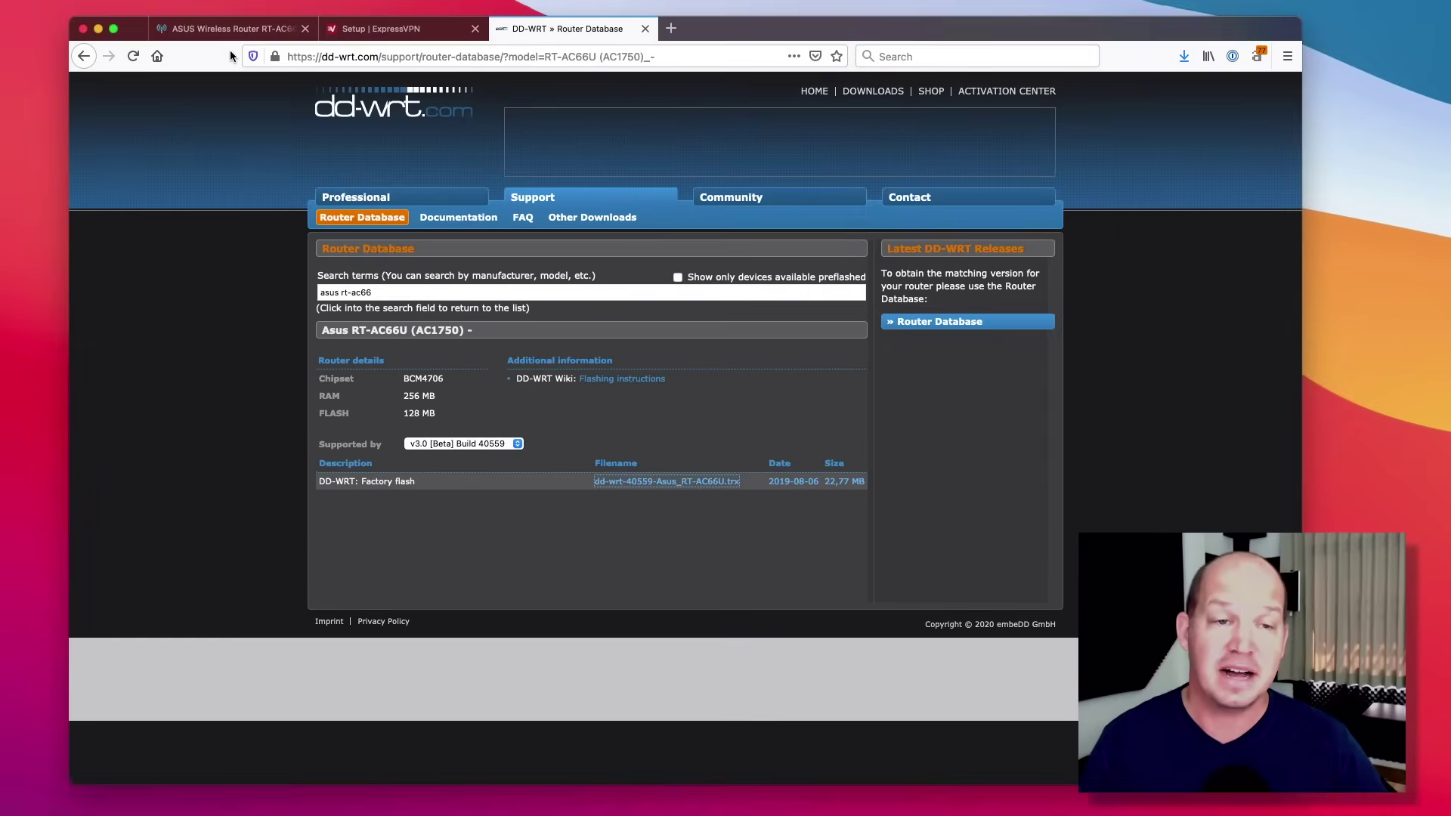
# Open Administration > Firmware Upgrade, select the dd-wrt-40559-Asus_RT-AC66U.trx file, then cancel without uploading
pyautogui.click(136, 6)
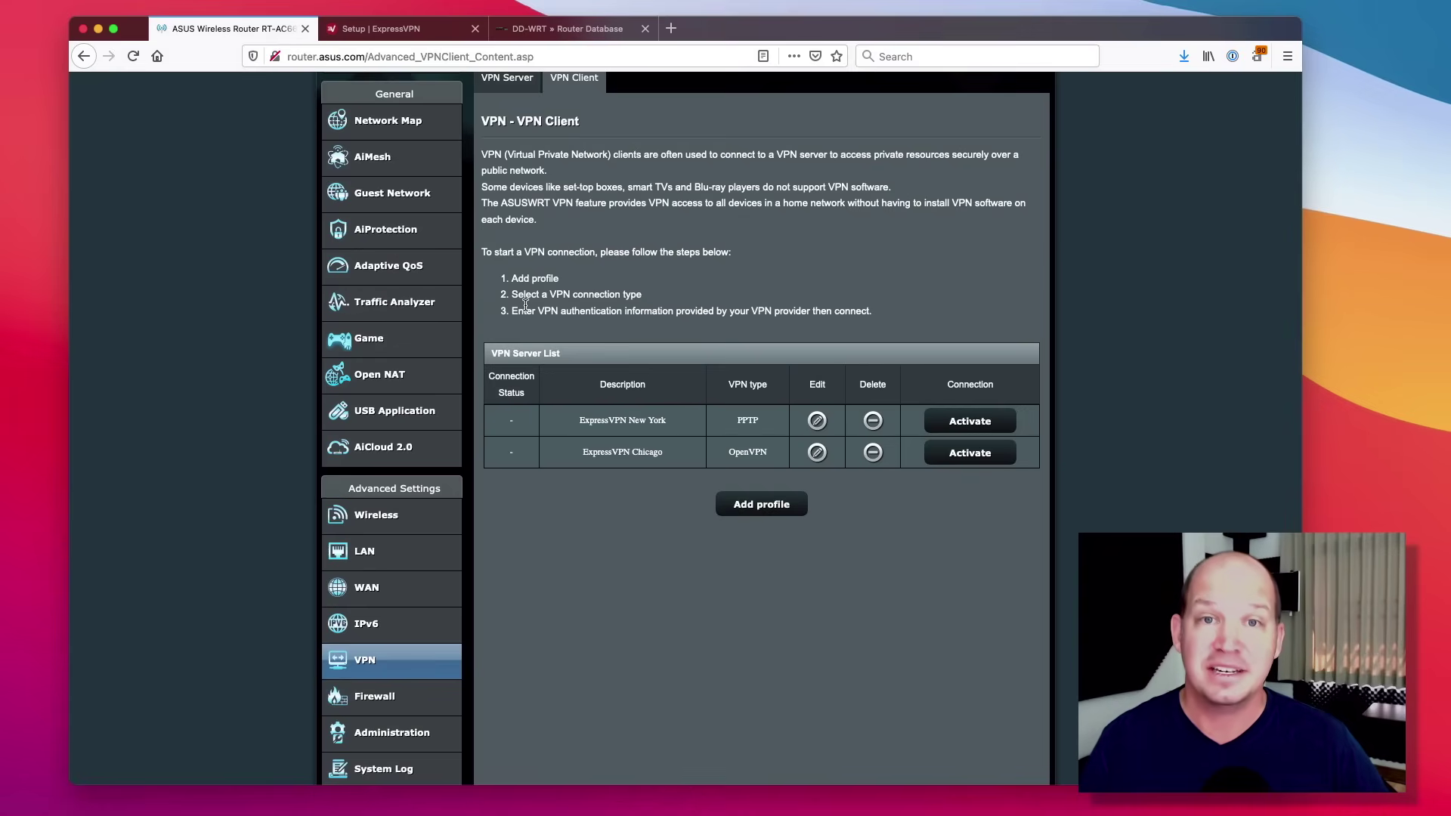
pyautogui.scroll(-3, 408, 604)
pyautogui.click(415, 633)
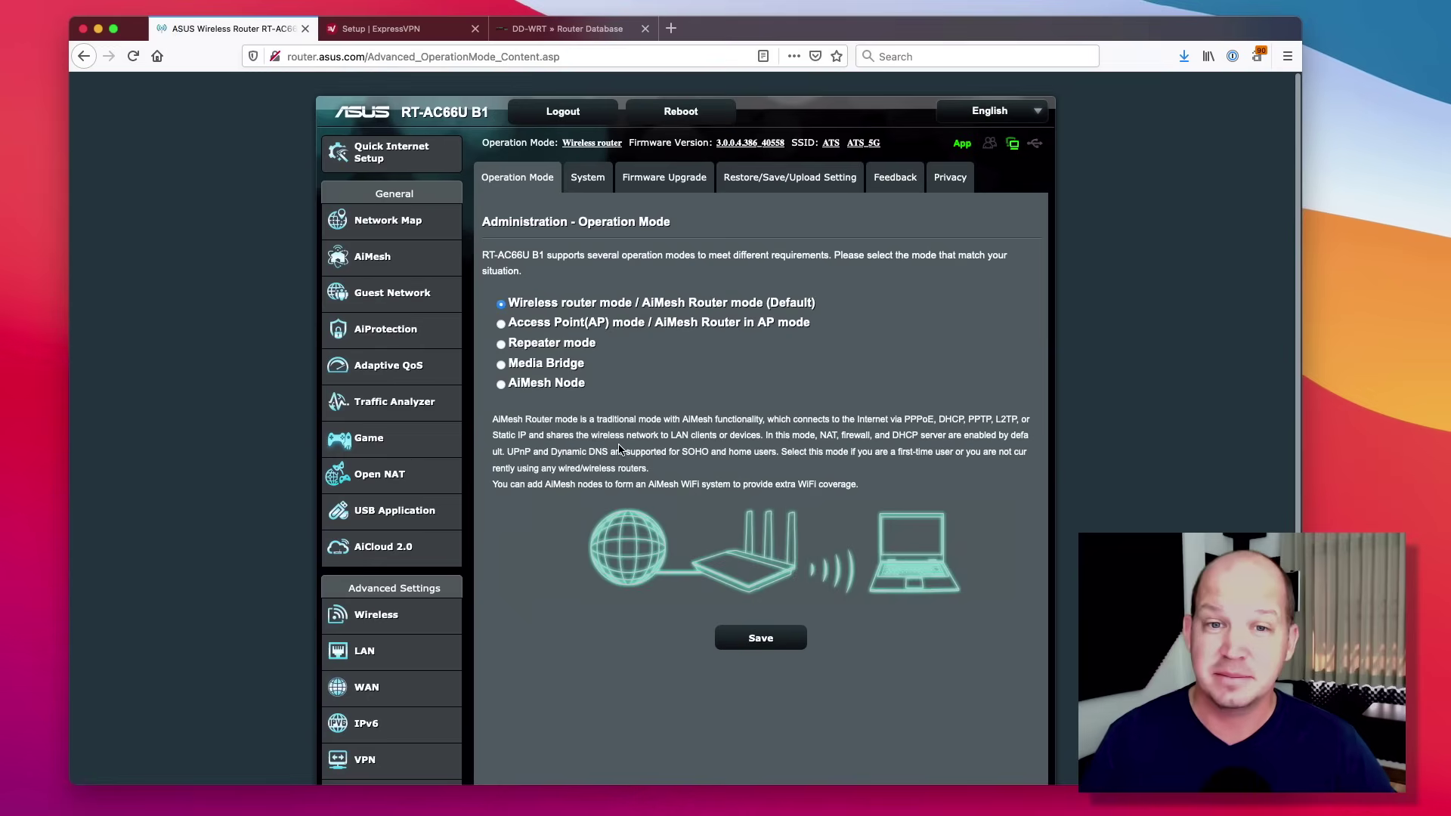
pyautogui.click(672, 184)
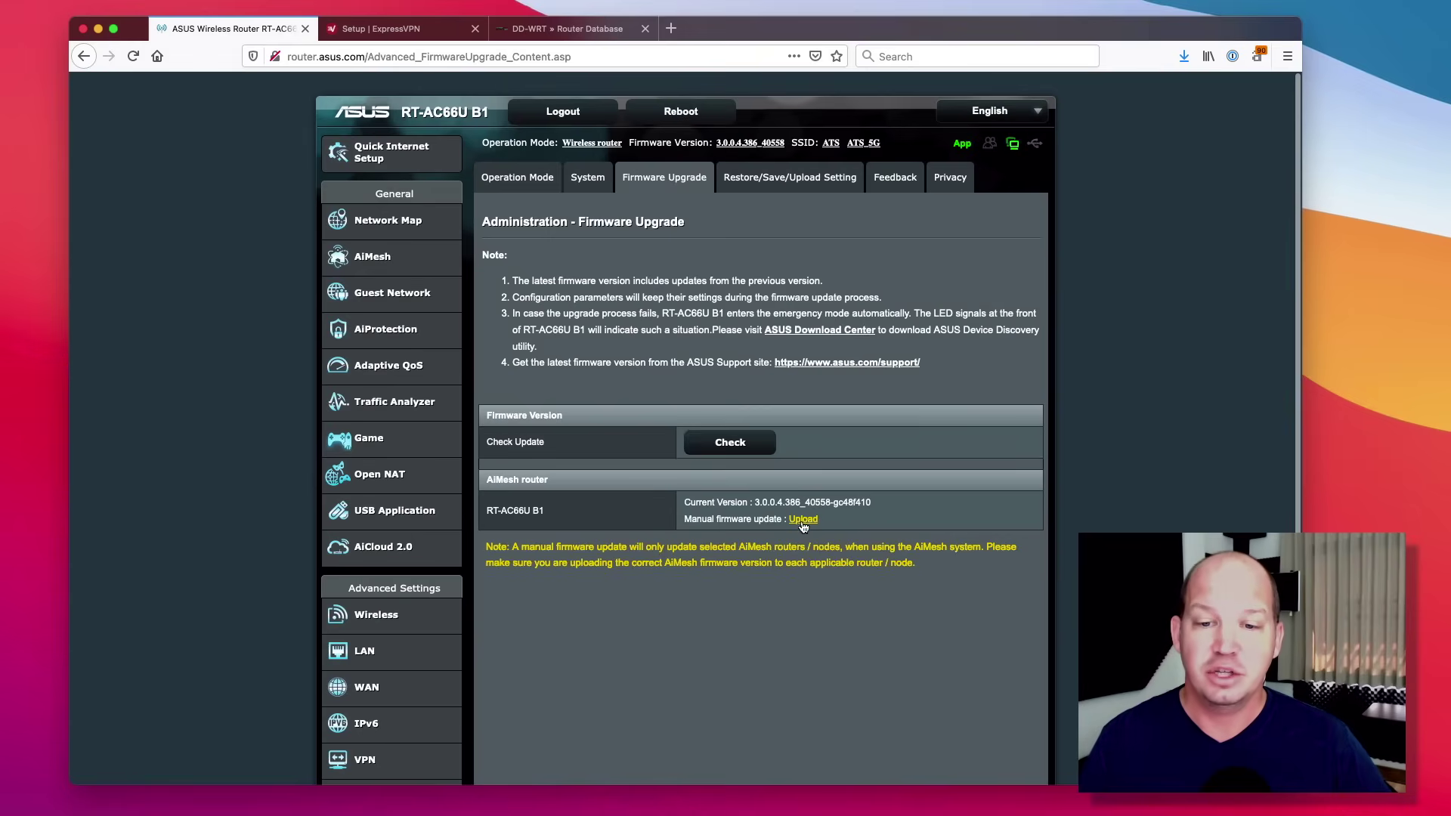
pyautogui.click(804, 520)
pyautogui.click(558, 142)
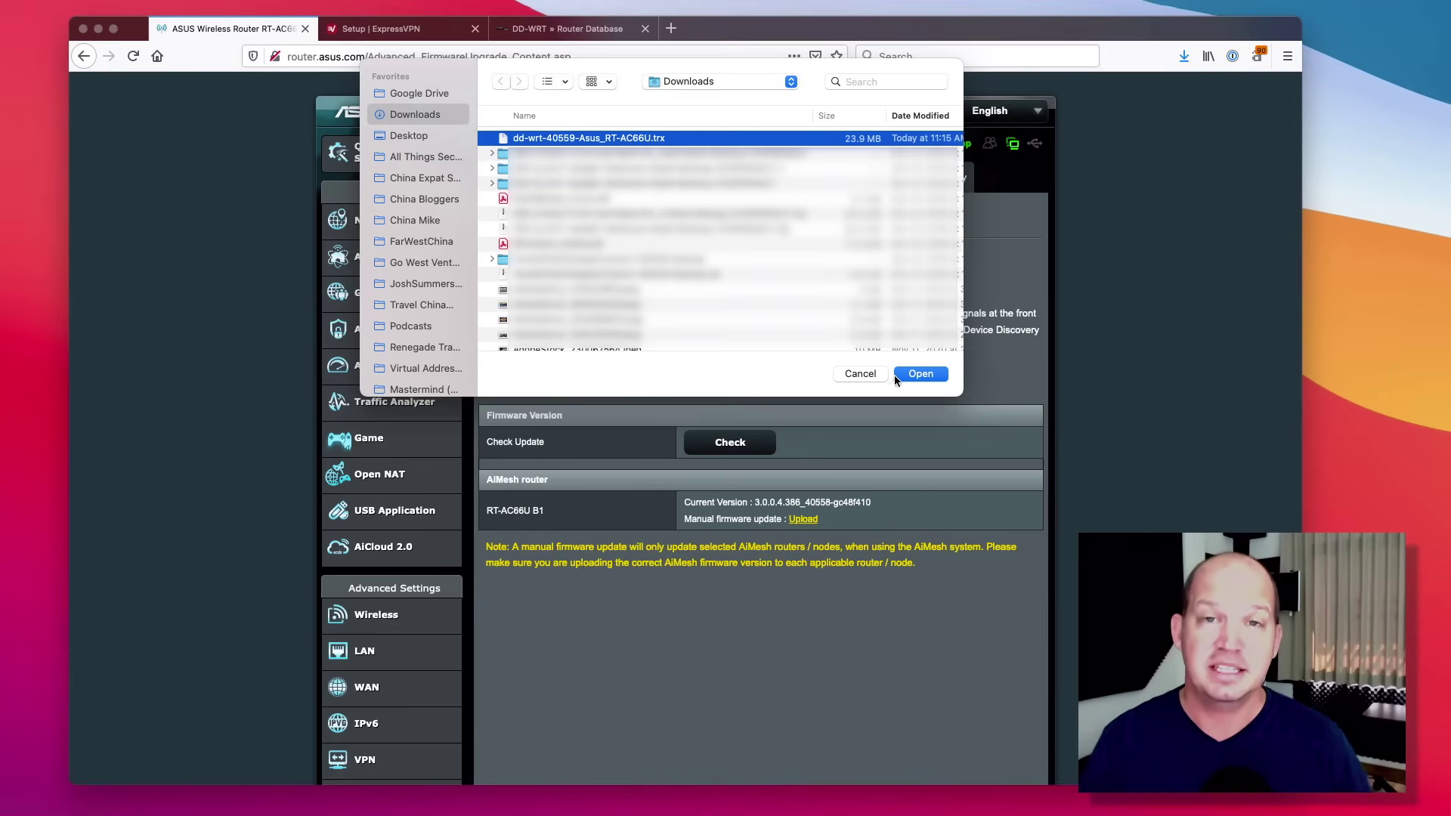
pyautogui.click(868, 375)
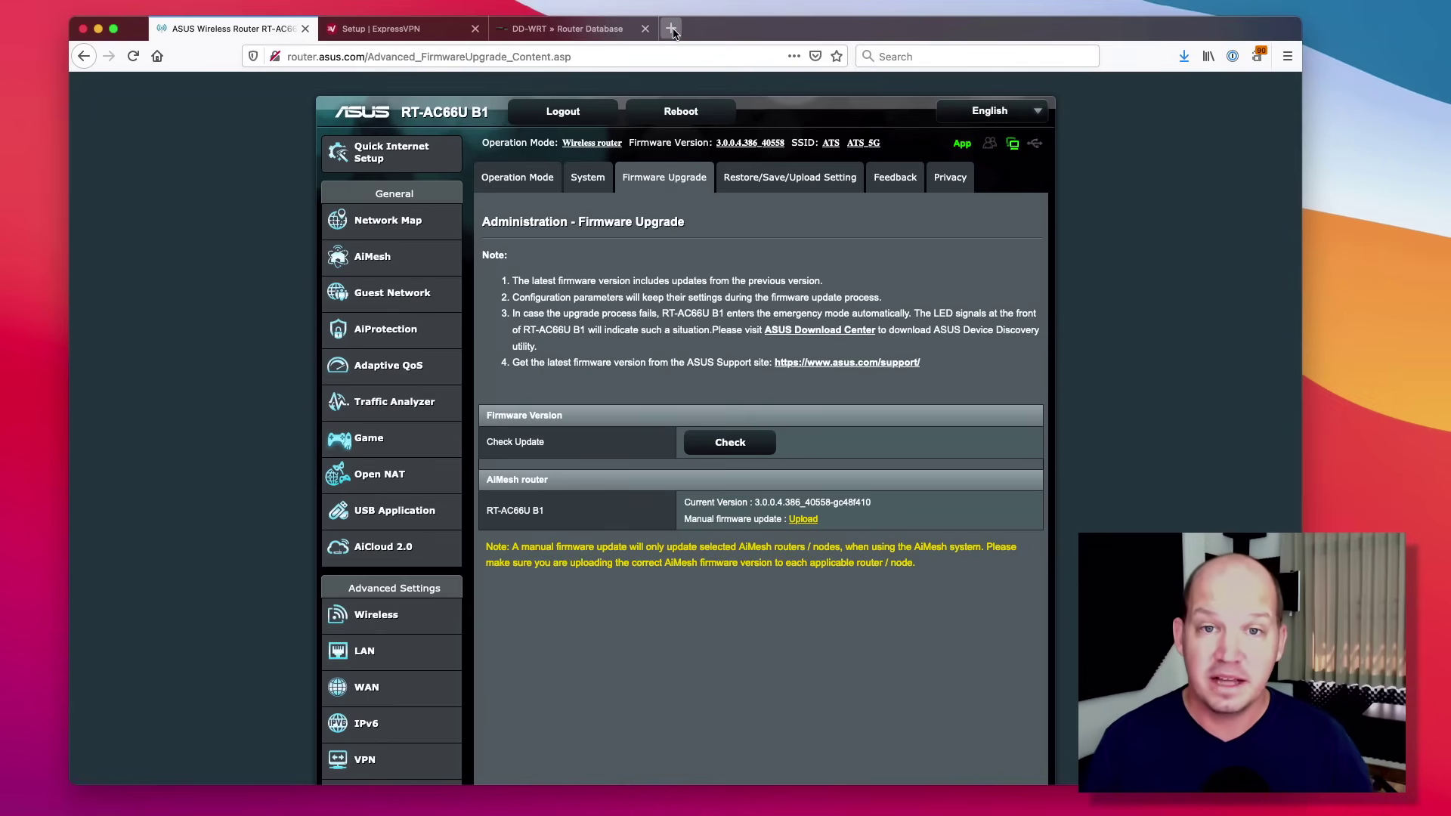
# Load allthingssecured.com/flashrouters in a new tab to reach the FlashRouters homepage
pyautogui.click(671, 28)
pyautogui.write('allthings')
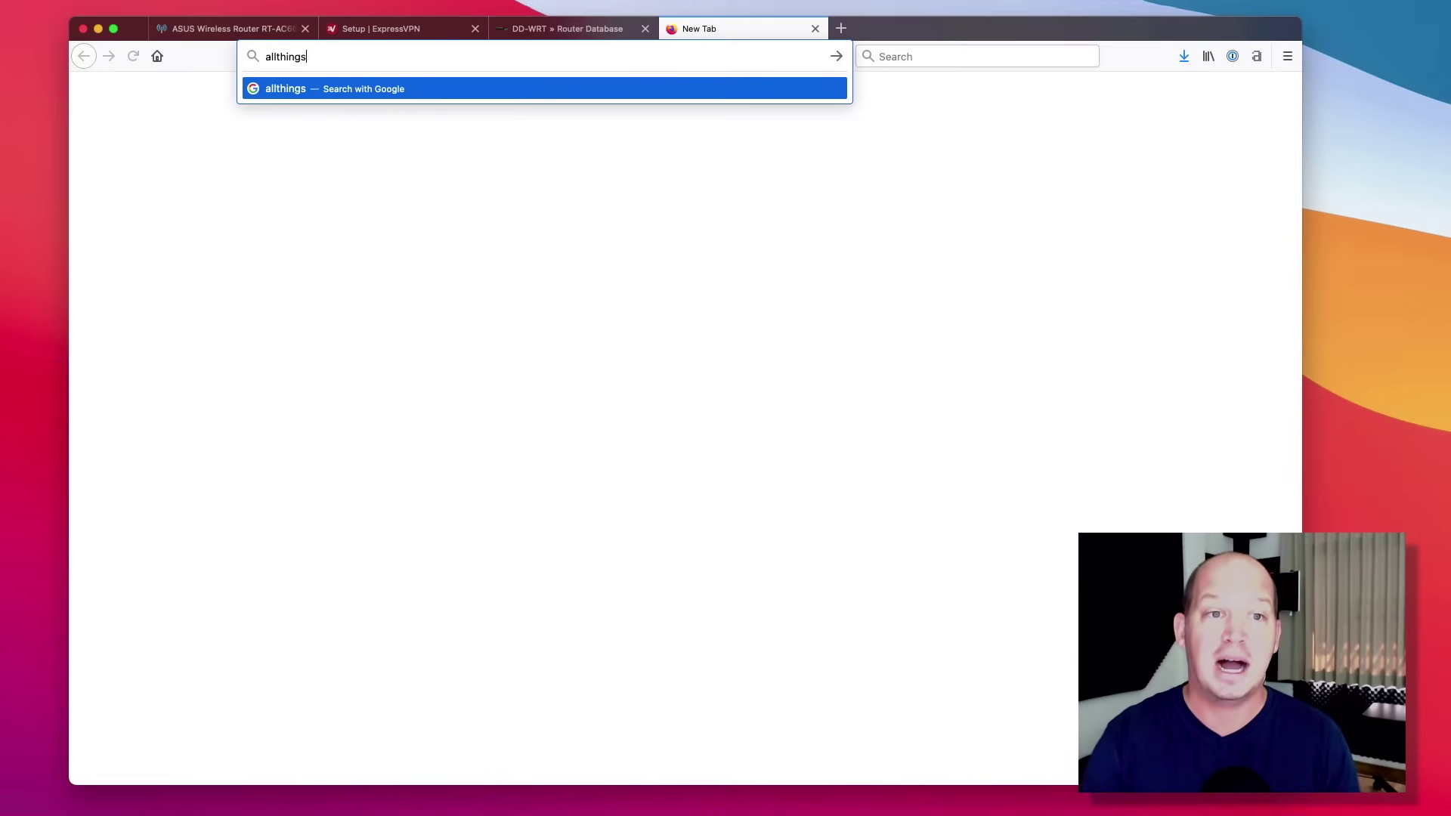
pyautogui.write('secured.com')
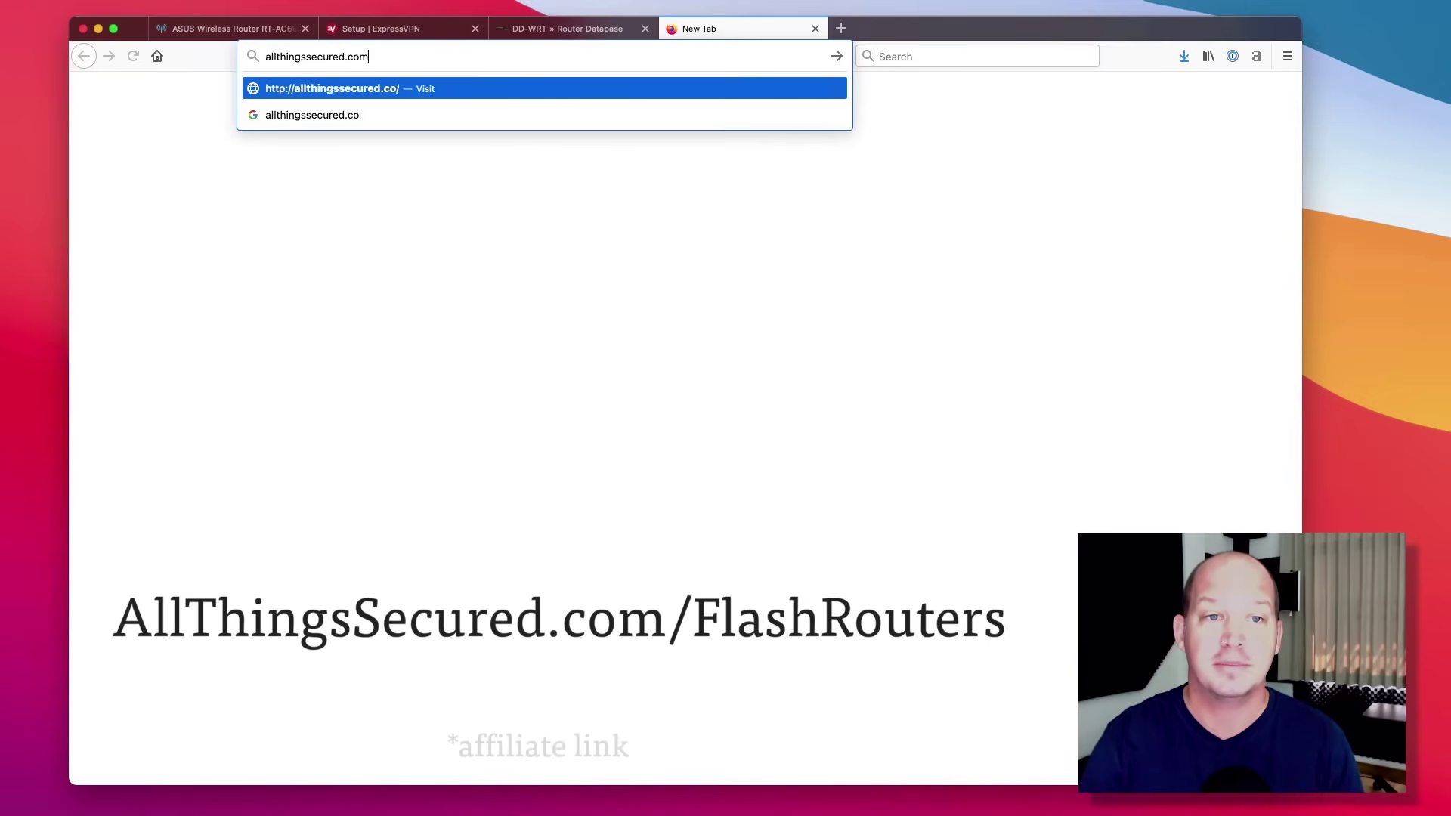
pyautogui.write('/flash')
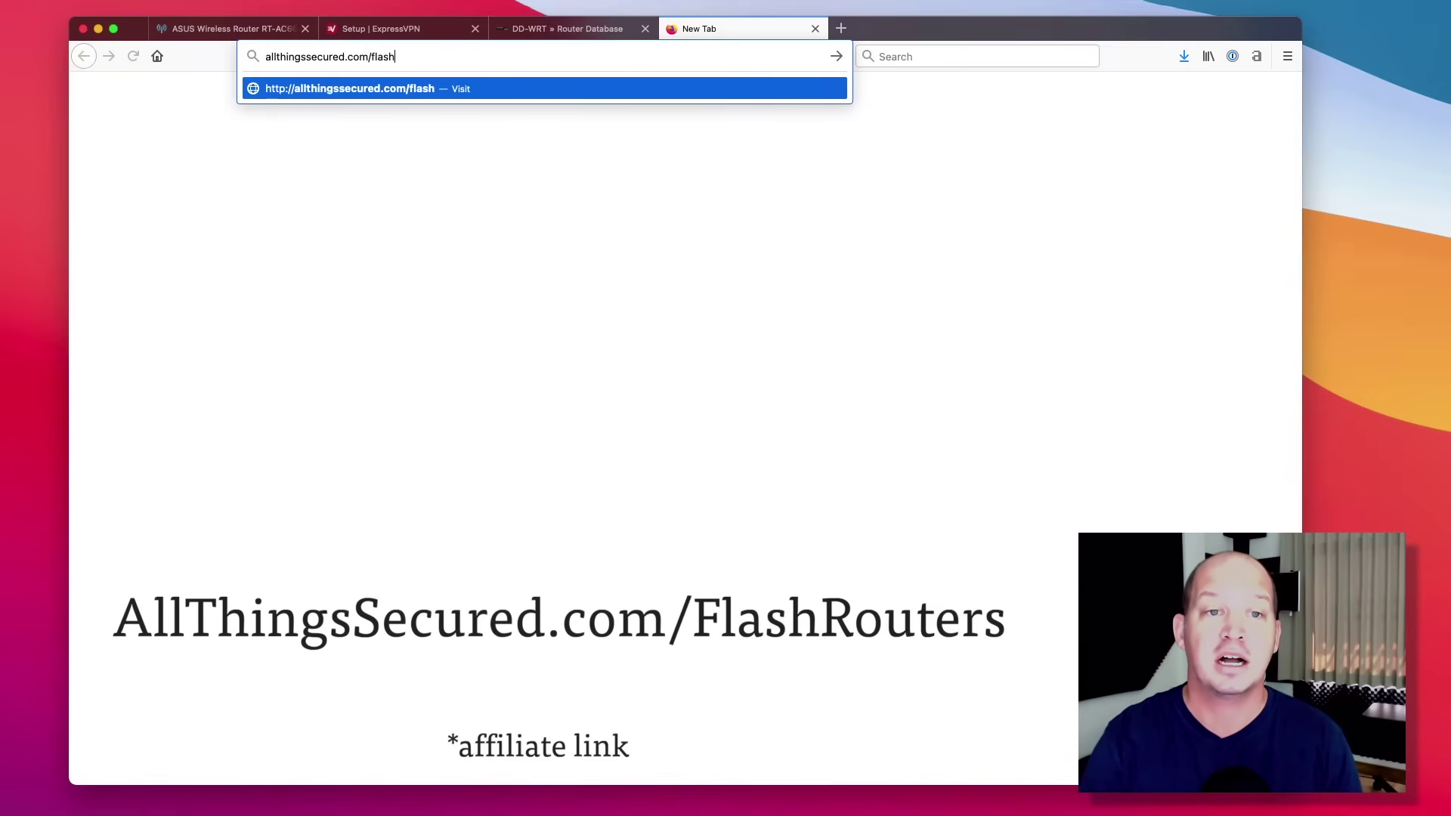
pyautogui.write('routers')
pyautogui.press('Return')
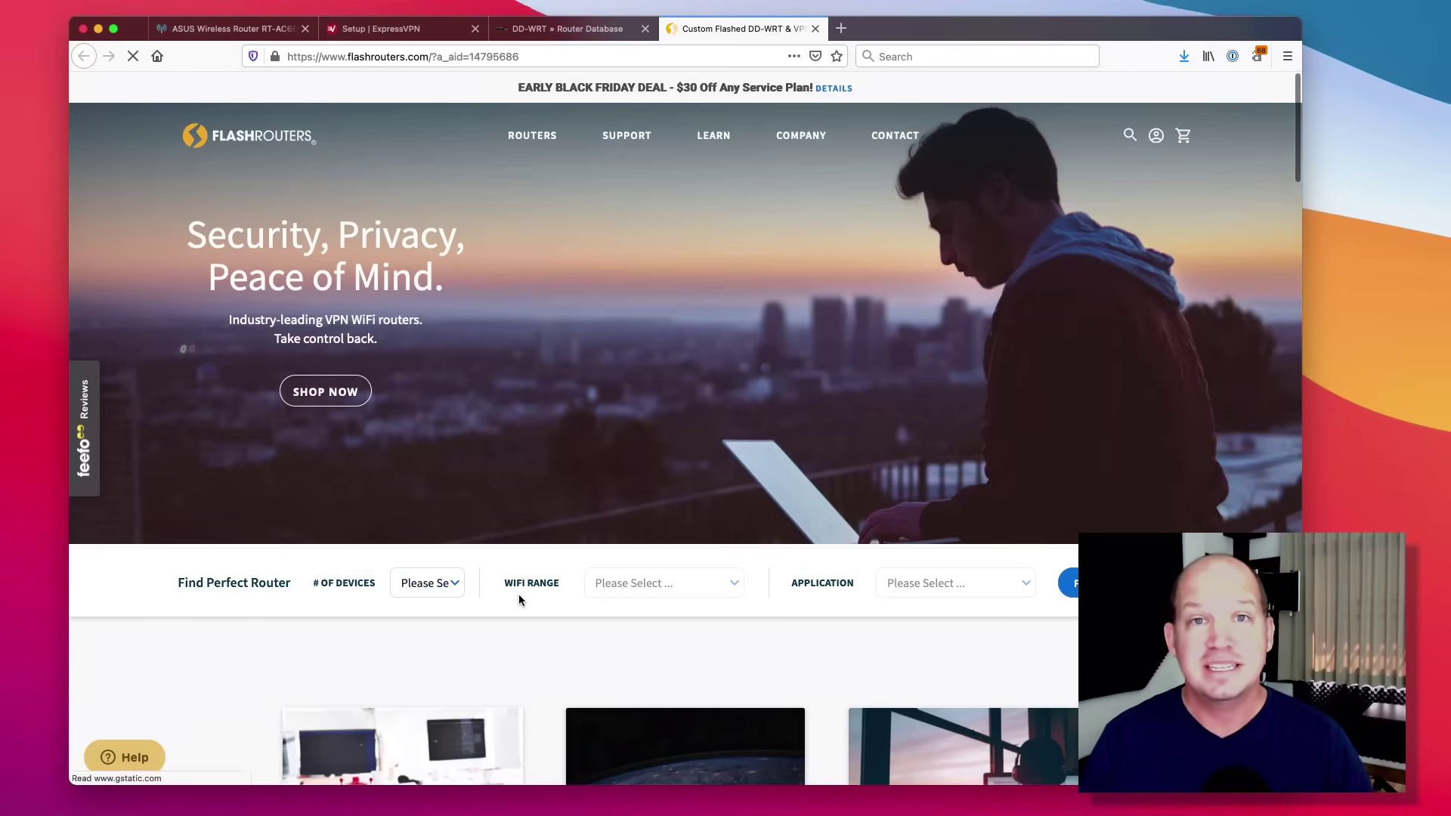
# Show the full Routers catalogue via ROUTERS > SHOP ALL and scroll through its 12 pre-flashed routers
pyautogui.moveTo(556, 139)
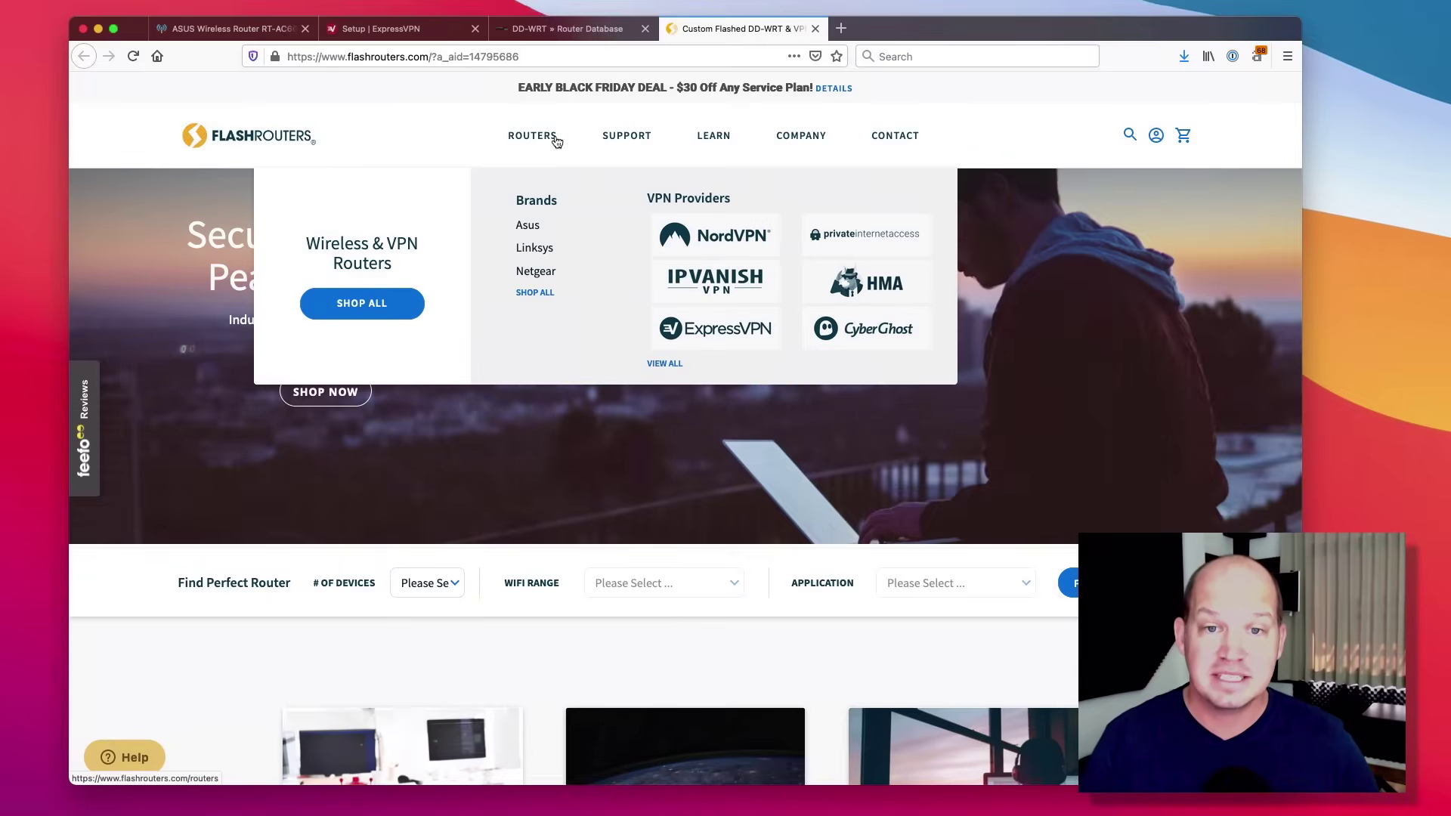
pyautogui.click(373, 302)
pyautogui.scroll(-10, 637, 394)
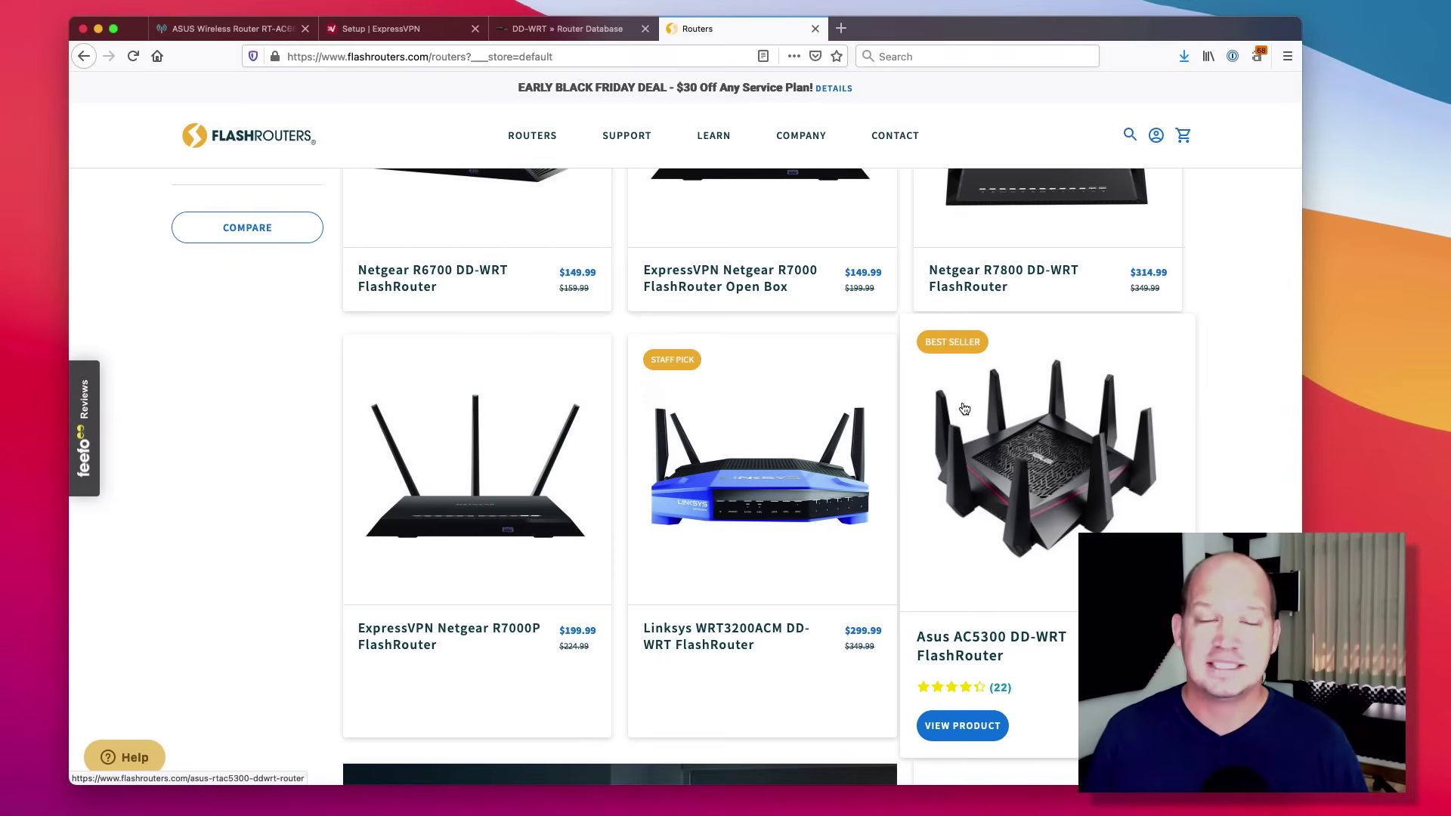
pyautogui.scroll(7, 964, 409)
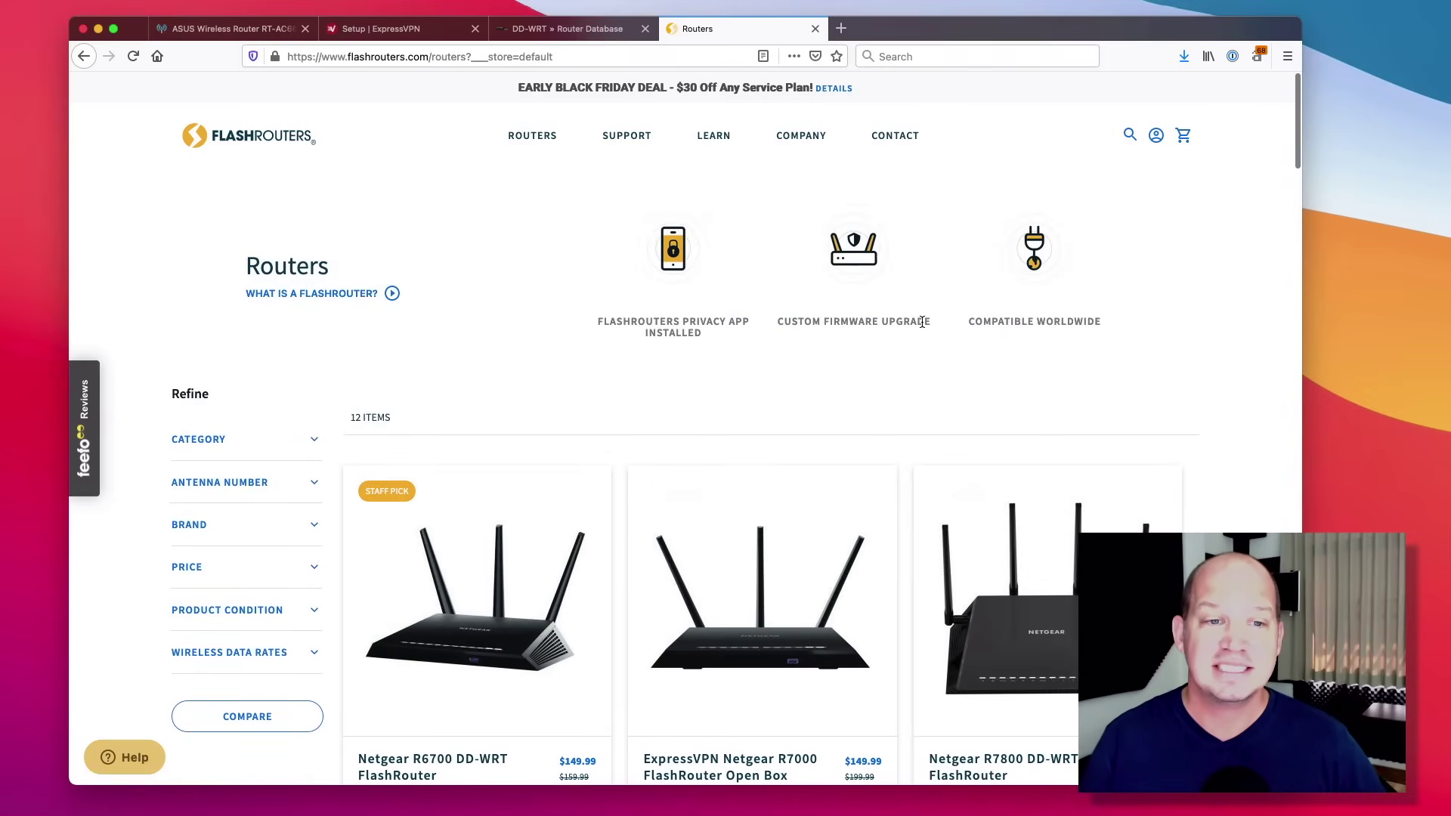